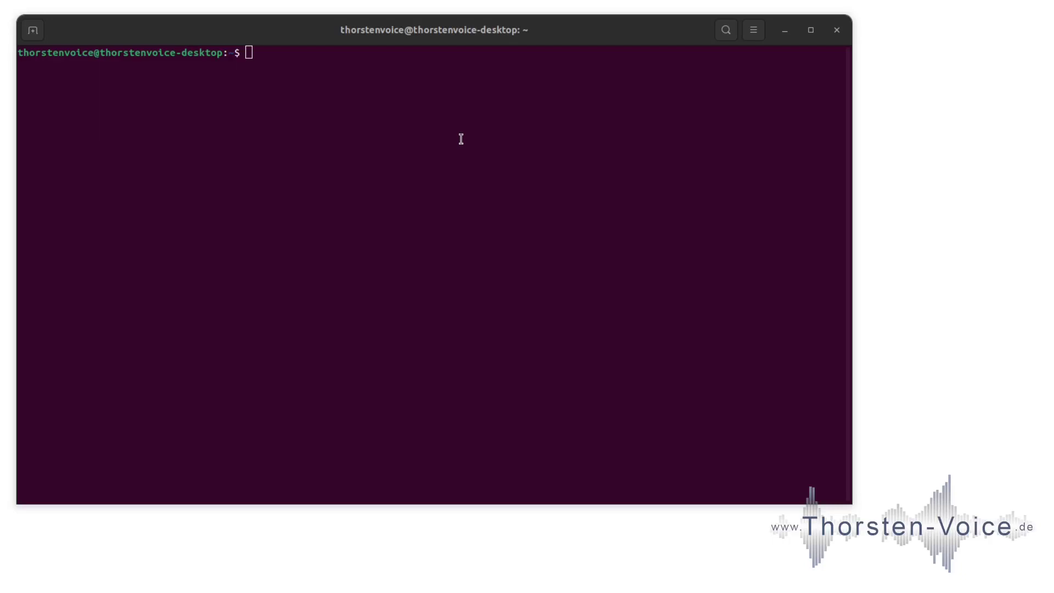
Start Rhasspy from the terminal with the English profile using rhasspy -p en
left_click(462, 139)
type("r")
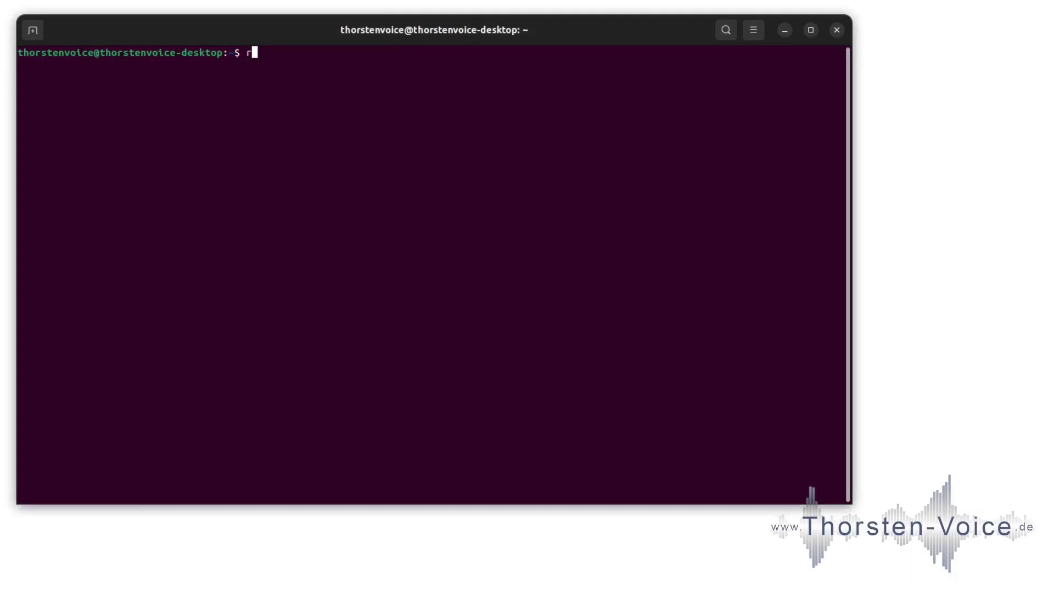
type("hasspy")
key("Return")
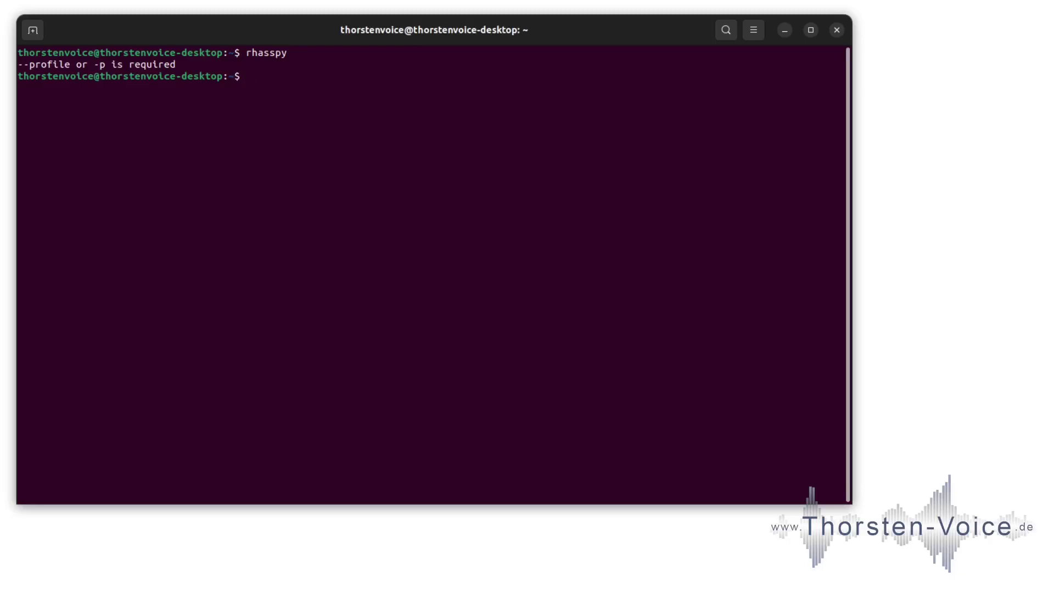
key("Up")
type("-p en")
key("Return")
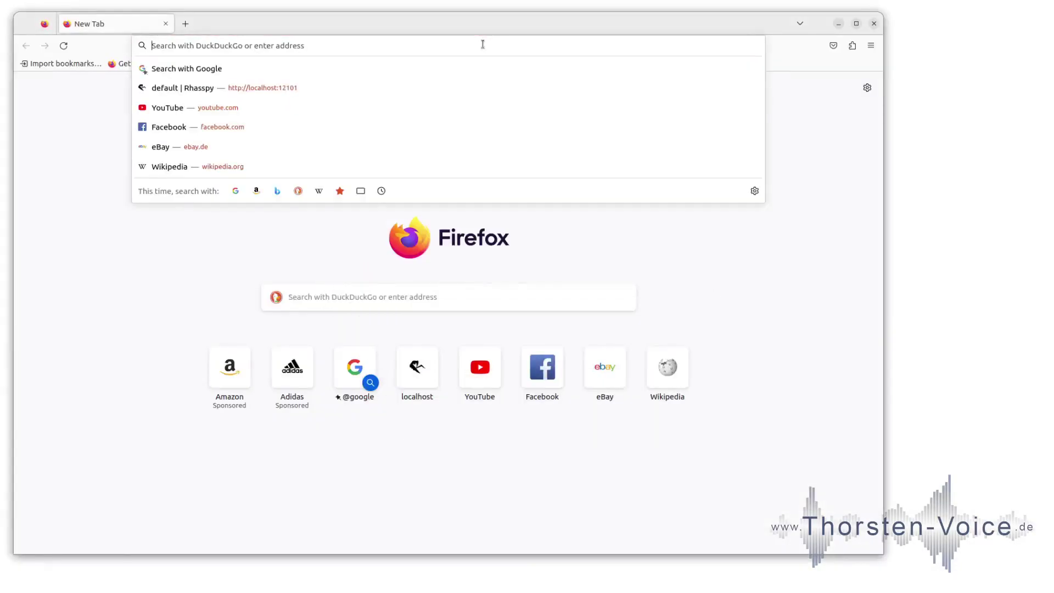
type("htt")
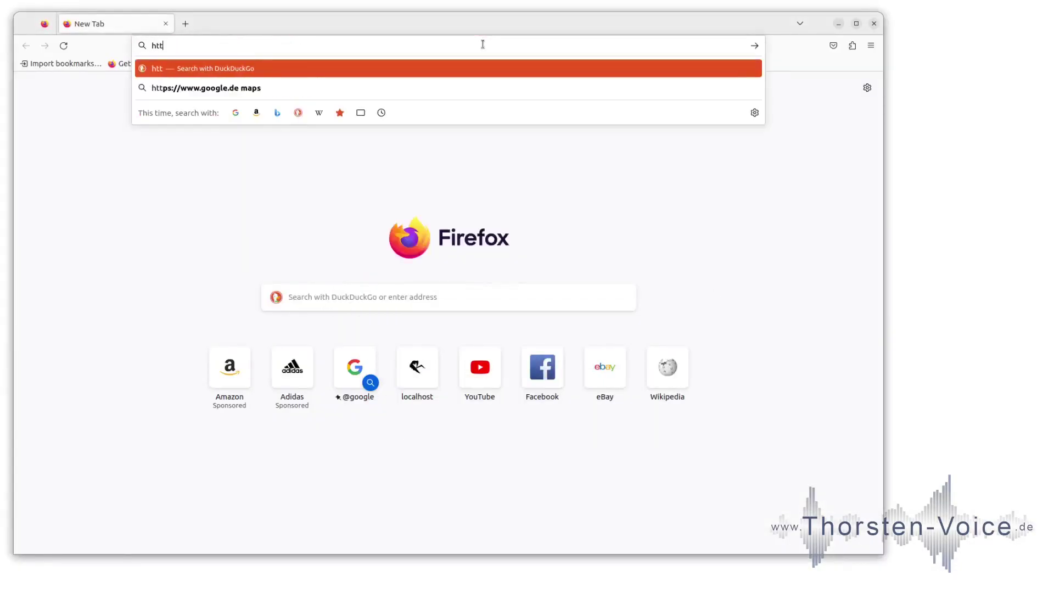
type("p://local")
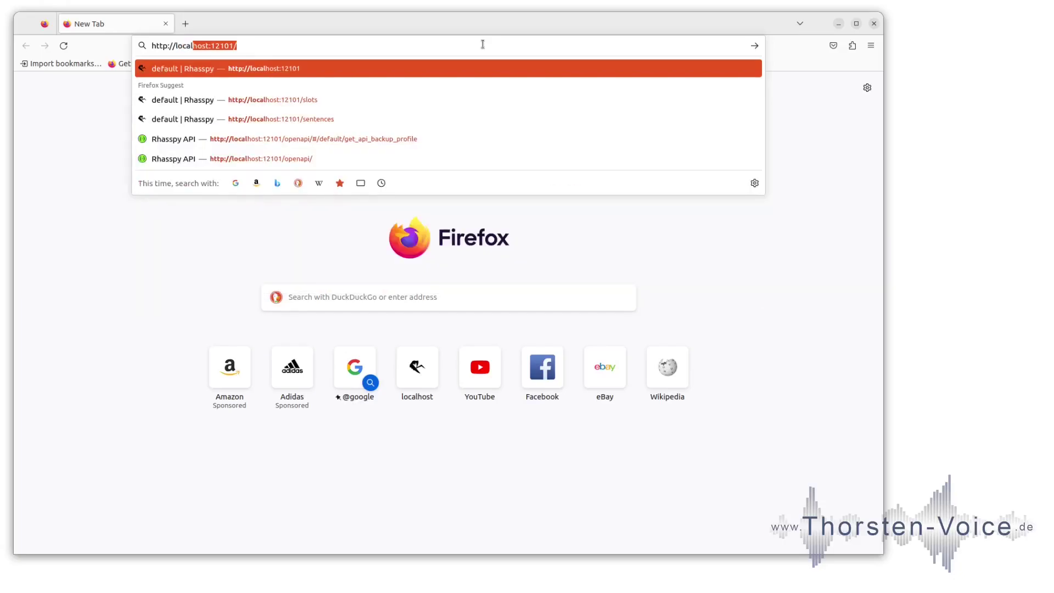
key("End")
key("Return")
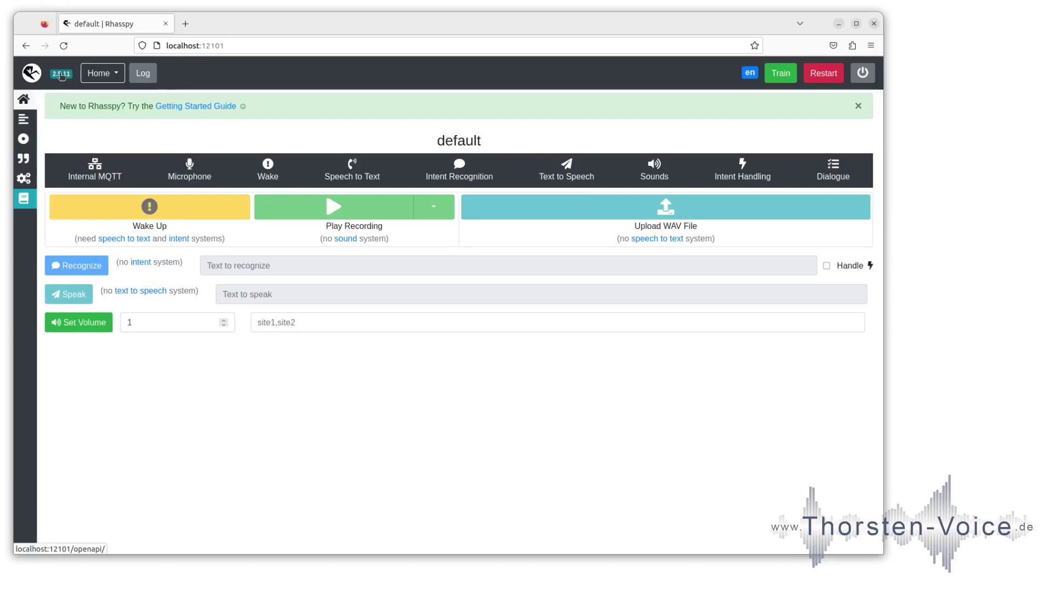
Open Rhasspy's API documentation and execute a trial GET request for /api/backup-profile
left_click(61, 74)
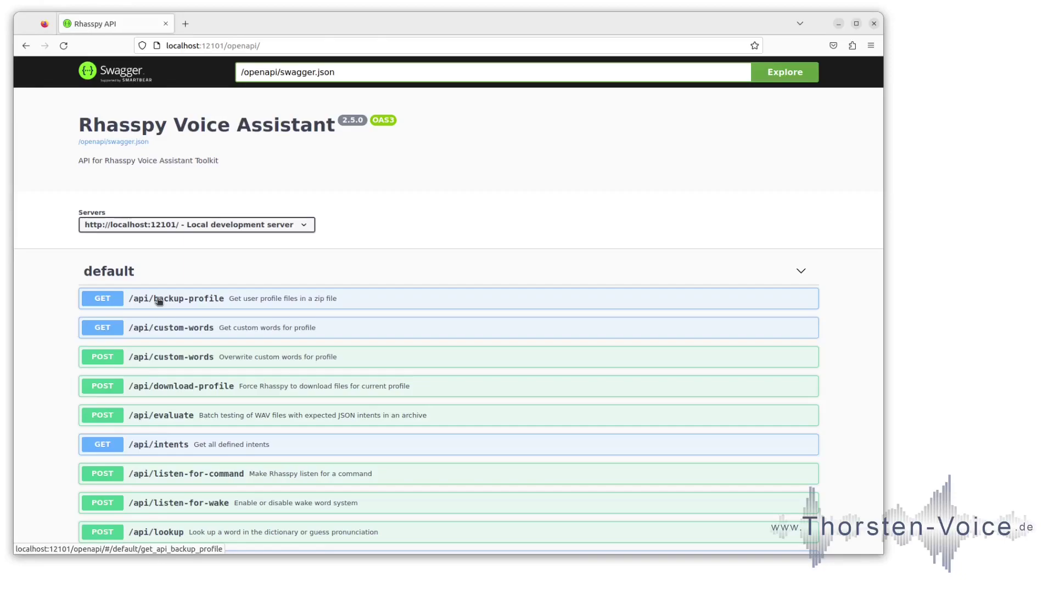
left_click(158, 299)
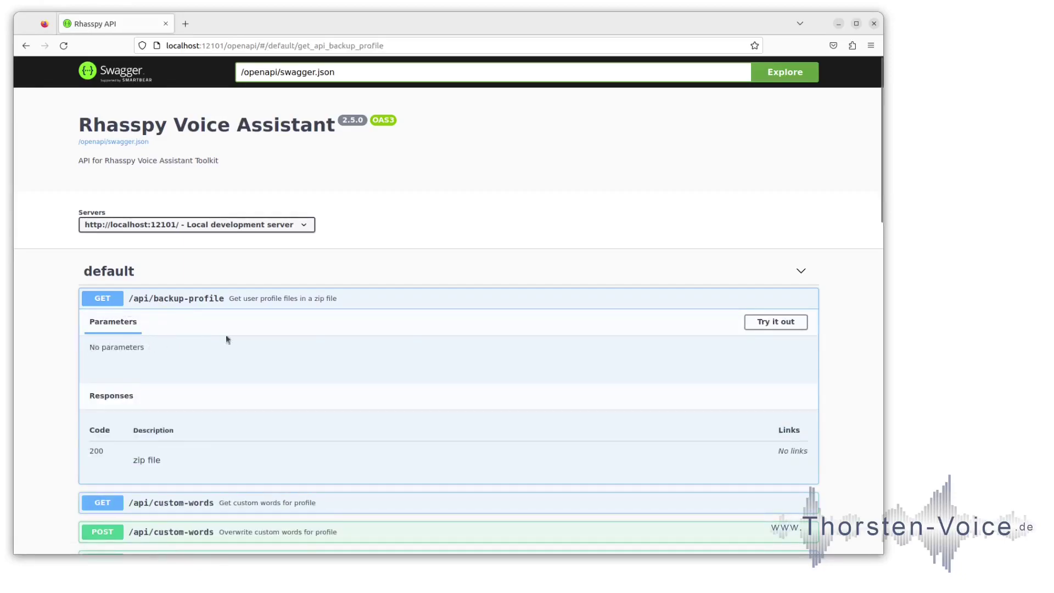
left_click(785, 324)
left_click(439, 380)
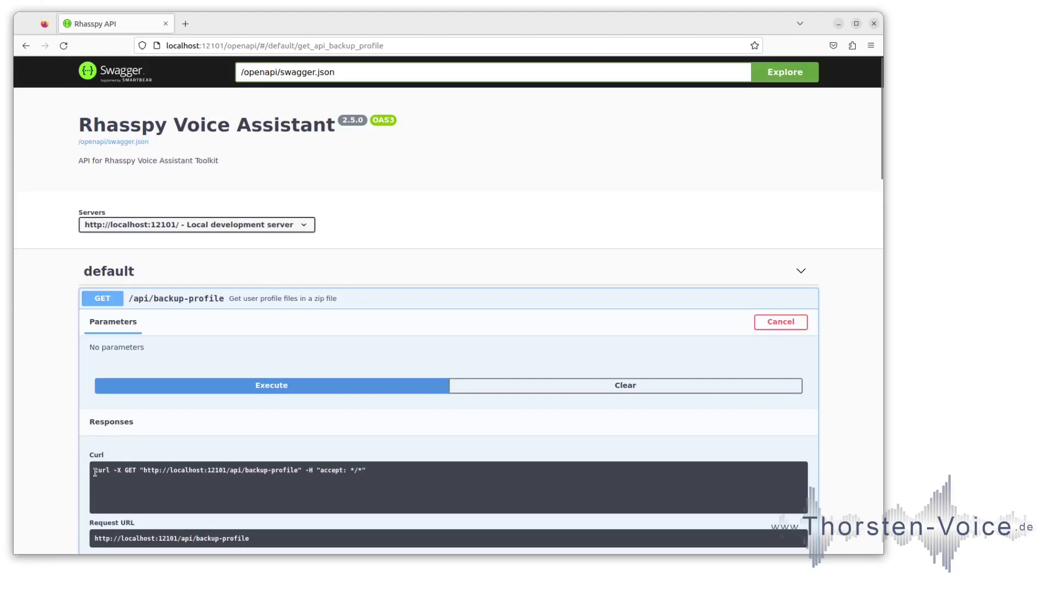
Examine the curl command and response body of the backup-profile request, and return to the Rhasspy home page
left_click_drag(95, 473, 388, 475)
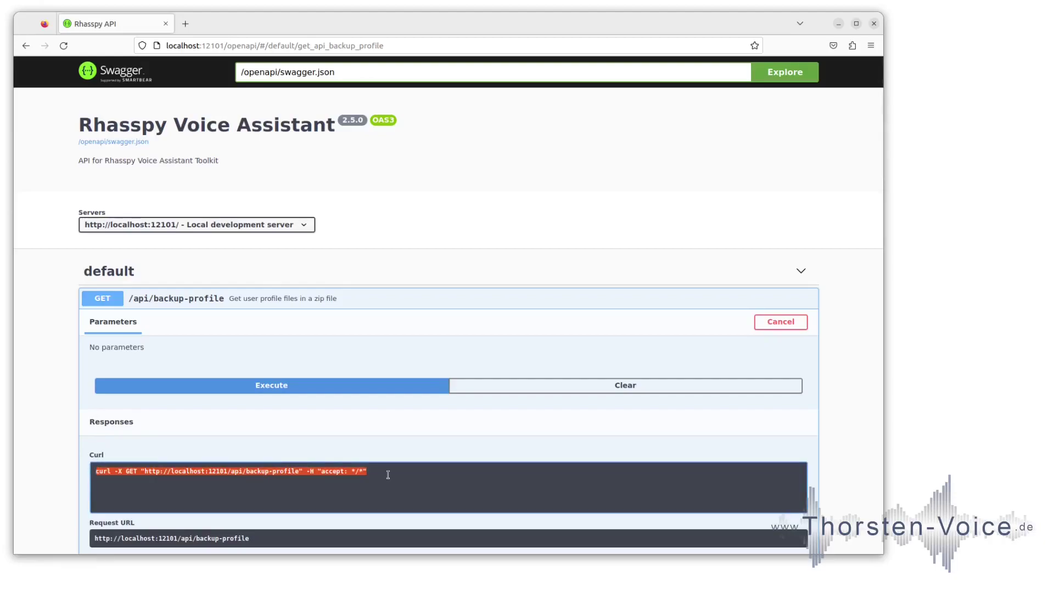
scroll(386, 473, "down", 3)
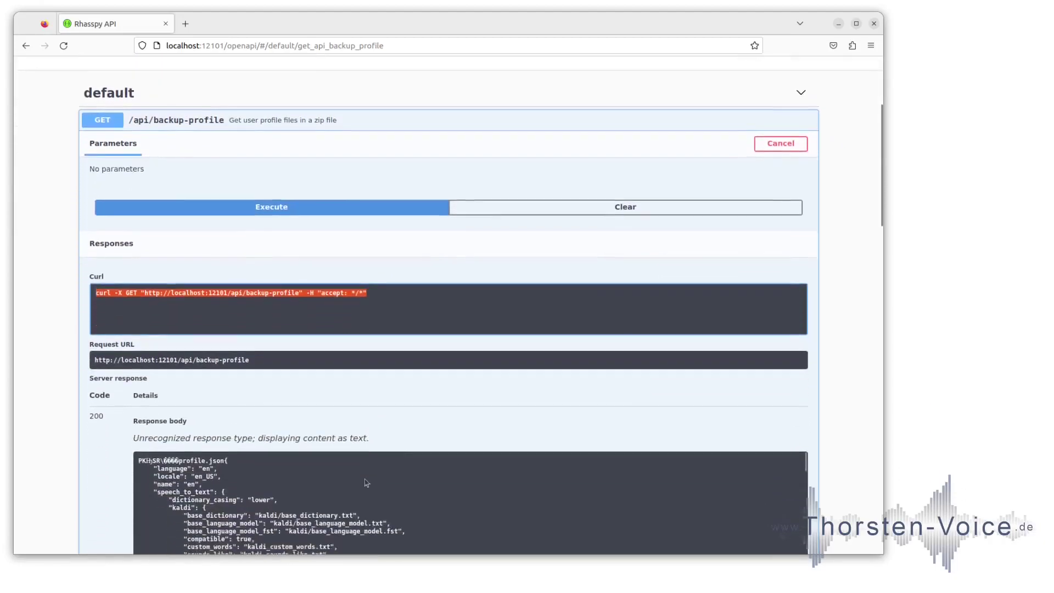
scroll(68, 469, "down", 3)
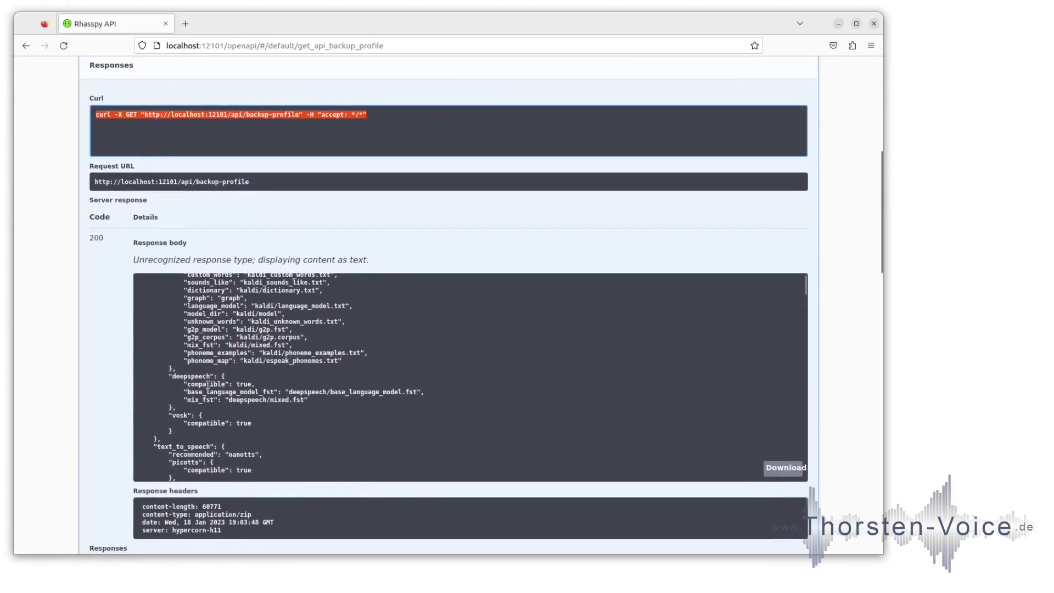
scroll(207, 386, "up", 3)
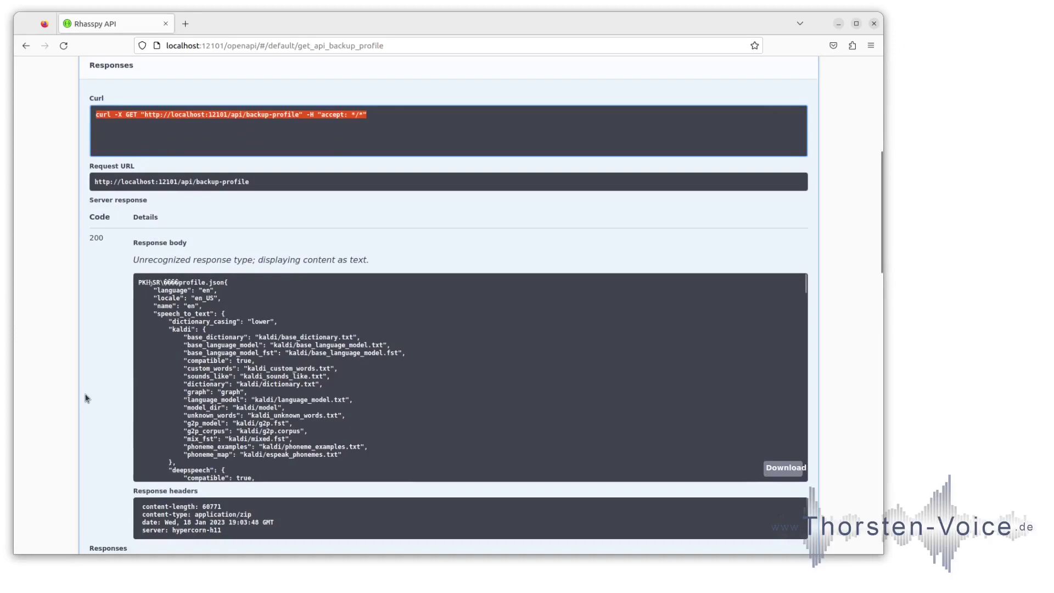
scroll(85, 397, "up", 6)
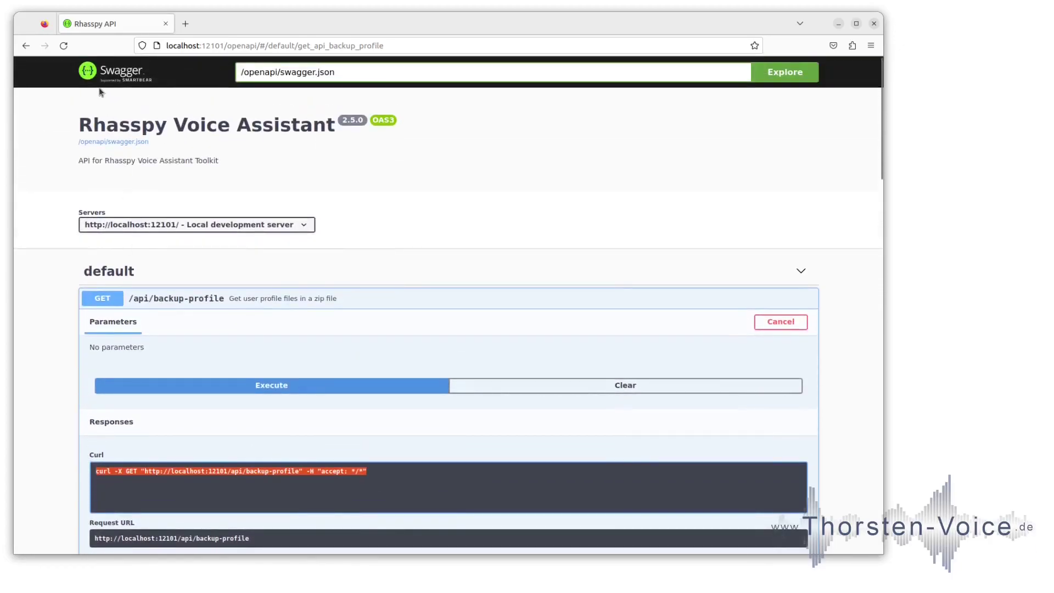
left_click(26, 46)
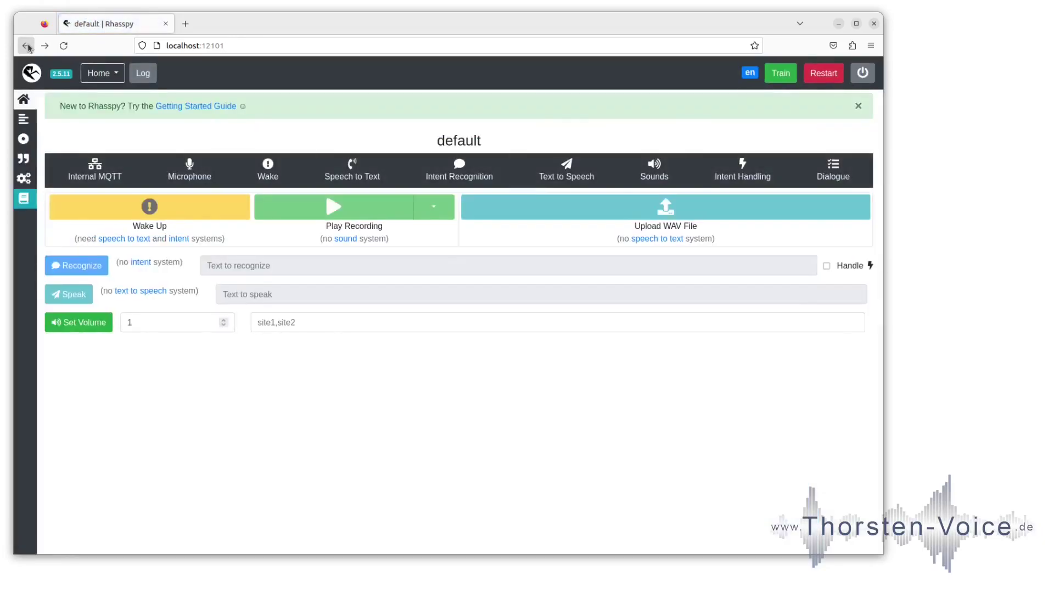
Look over the Sentences and Slots pages, and return to the home page to view the available page list
left_click(104, 78)
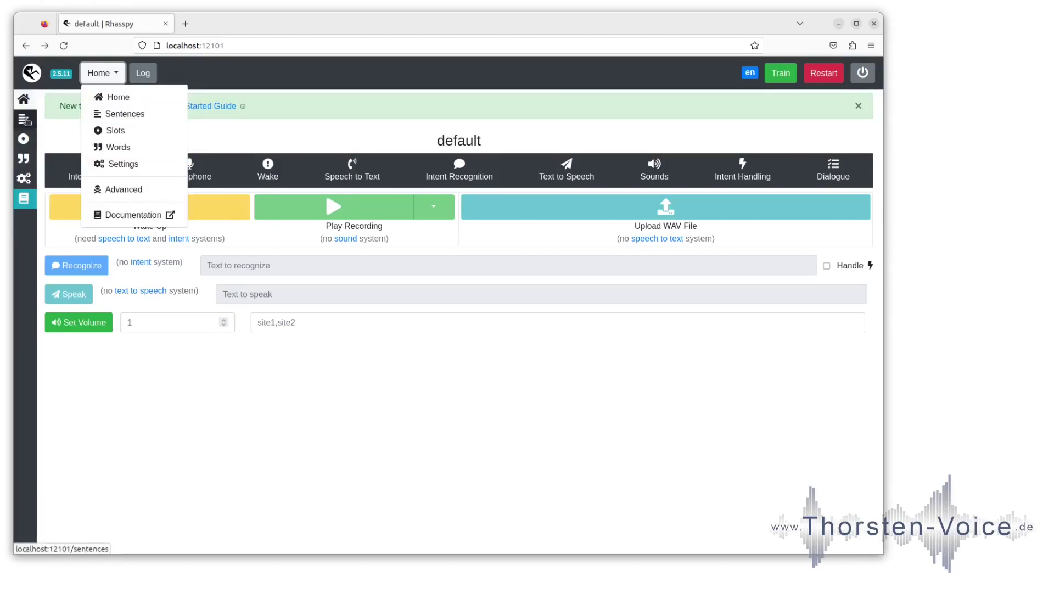
left_click(148, 117)
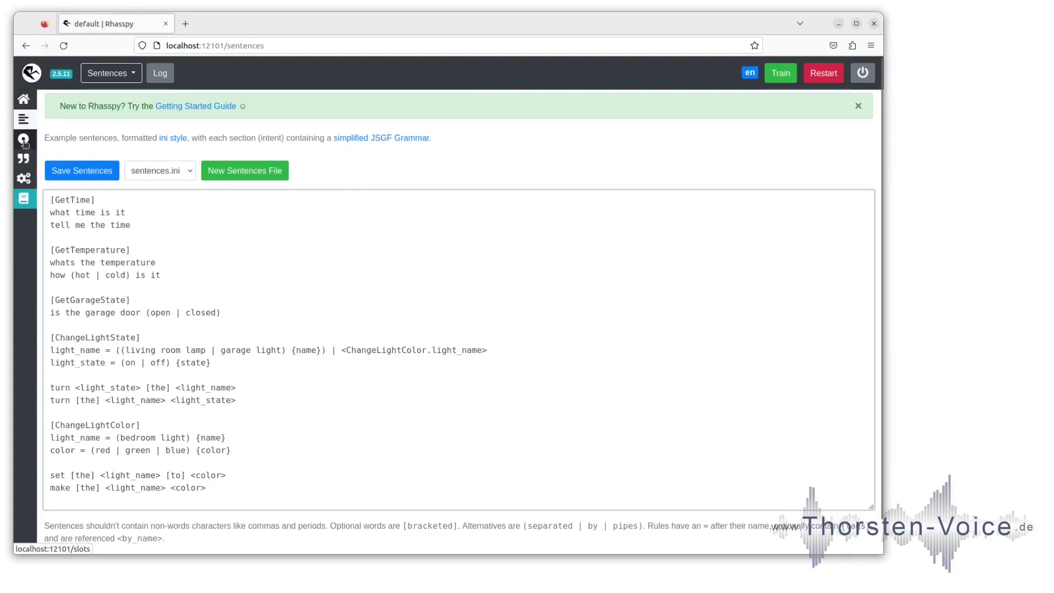
left_click(23, 142)
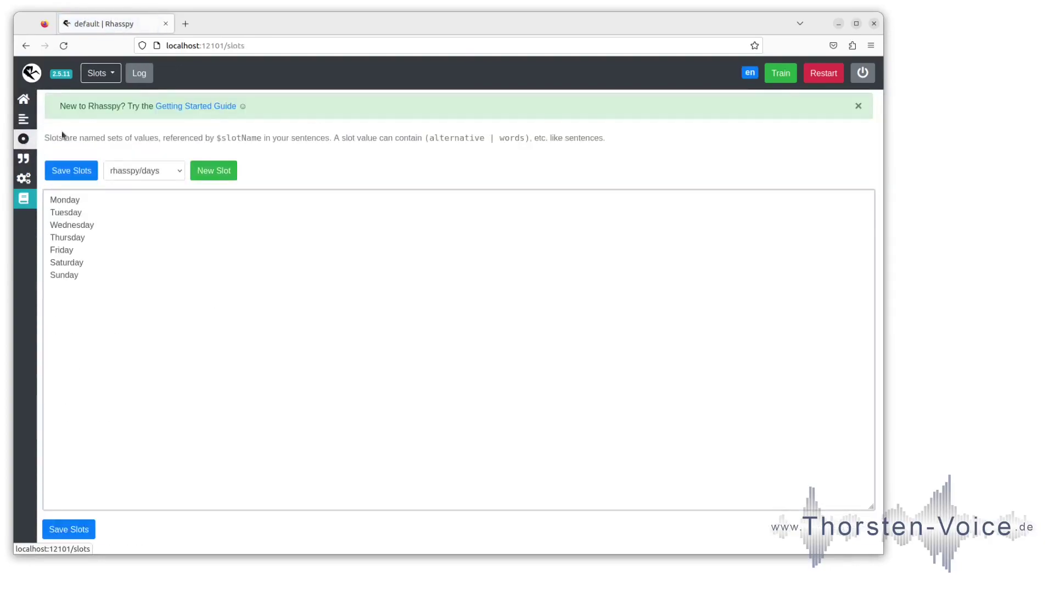
left_click(104, 78)
left_click(104, 99)
left_click(116, 77)
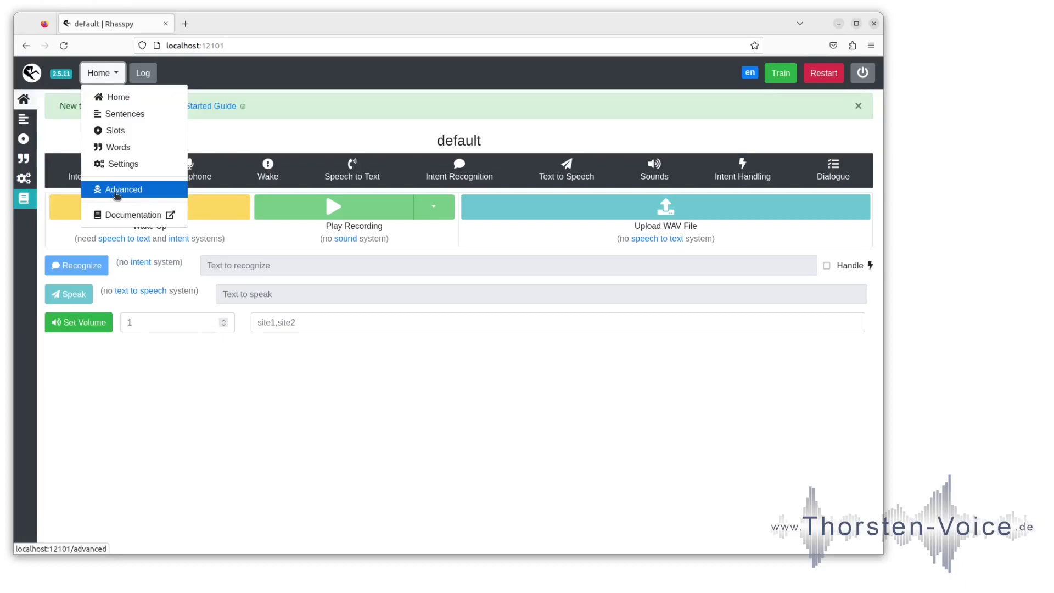
View the live Rhasspy log and the System Power options, closing each without making changes
left_click(142, 74)
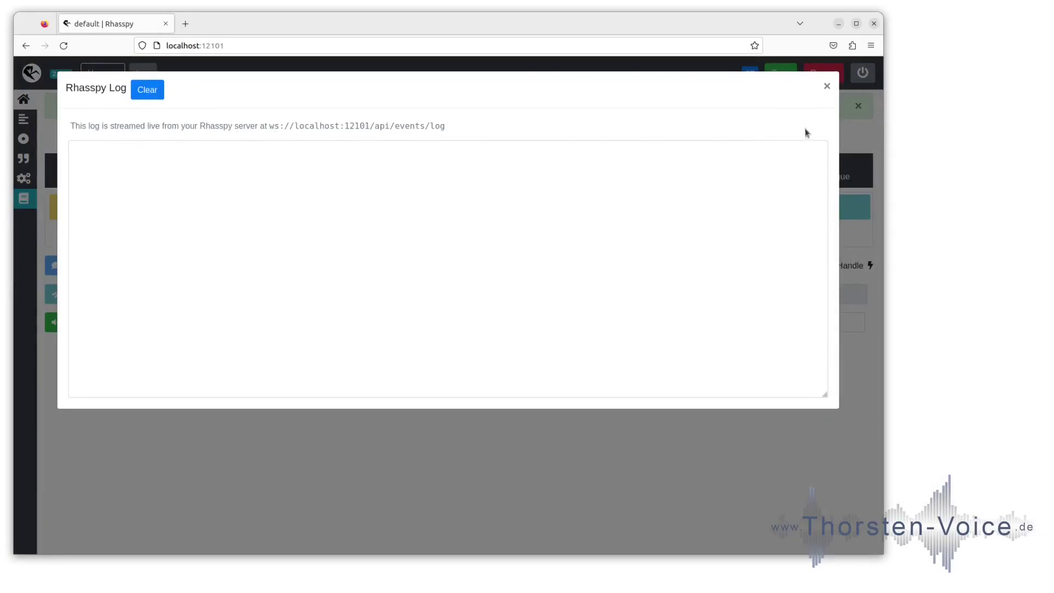
left_click(827, 86)
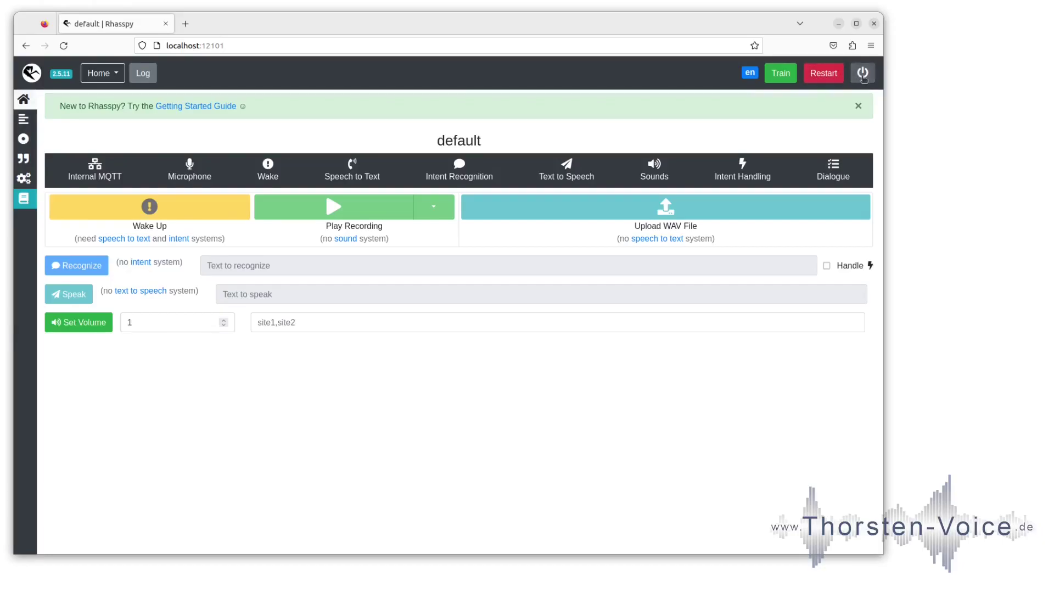
left_click(863, 74)
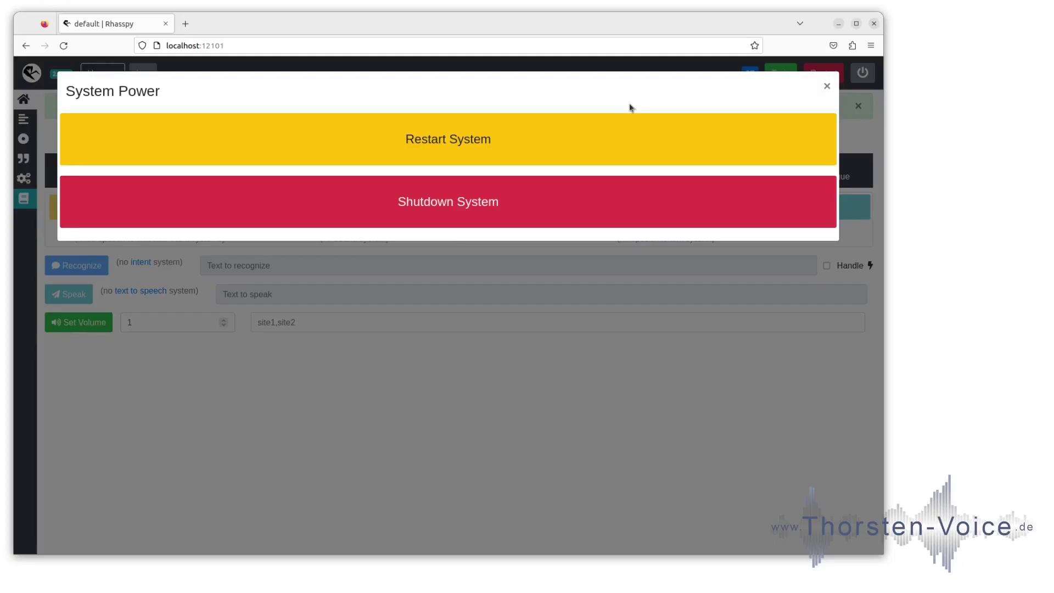
key("Escape")
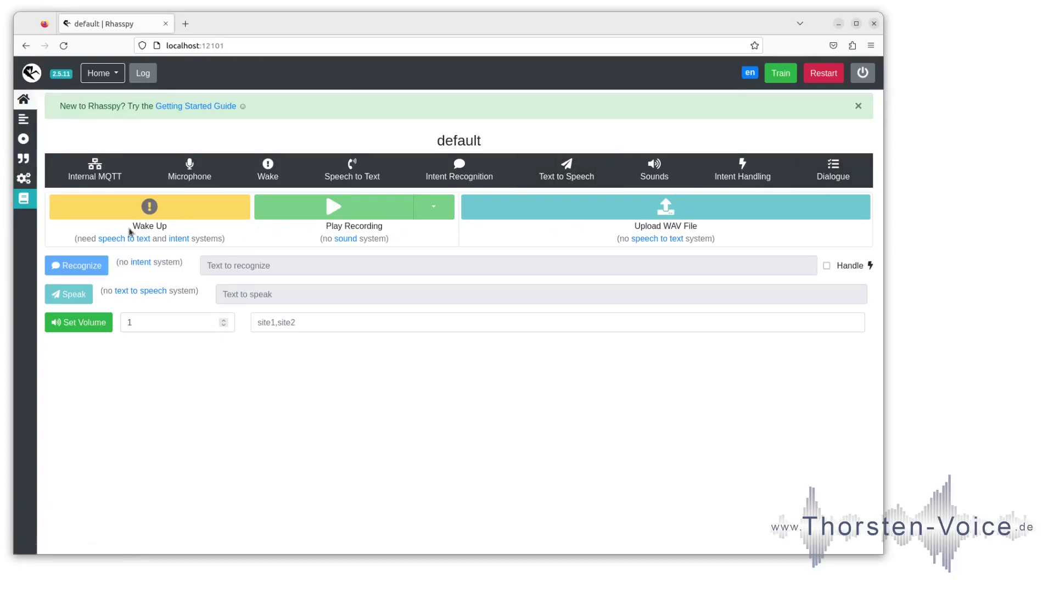
Set Intent Recognition to Fsticuffs (Recommended), save the settings and restart Rhasspy
left_click(149, 207)
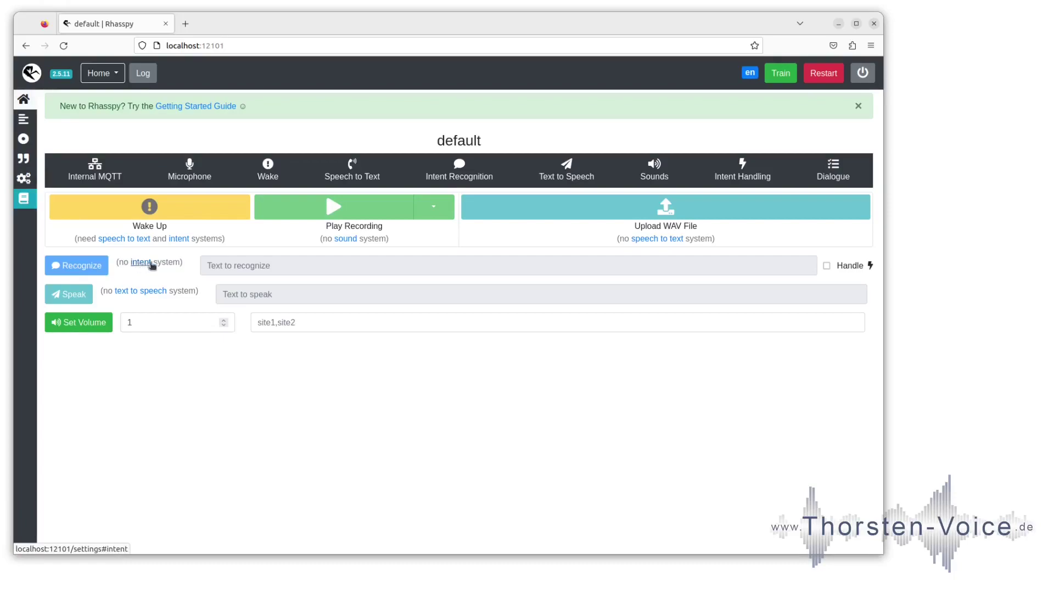
left_click(225, 265)
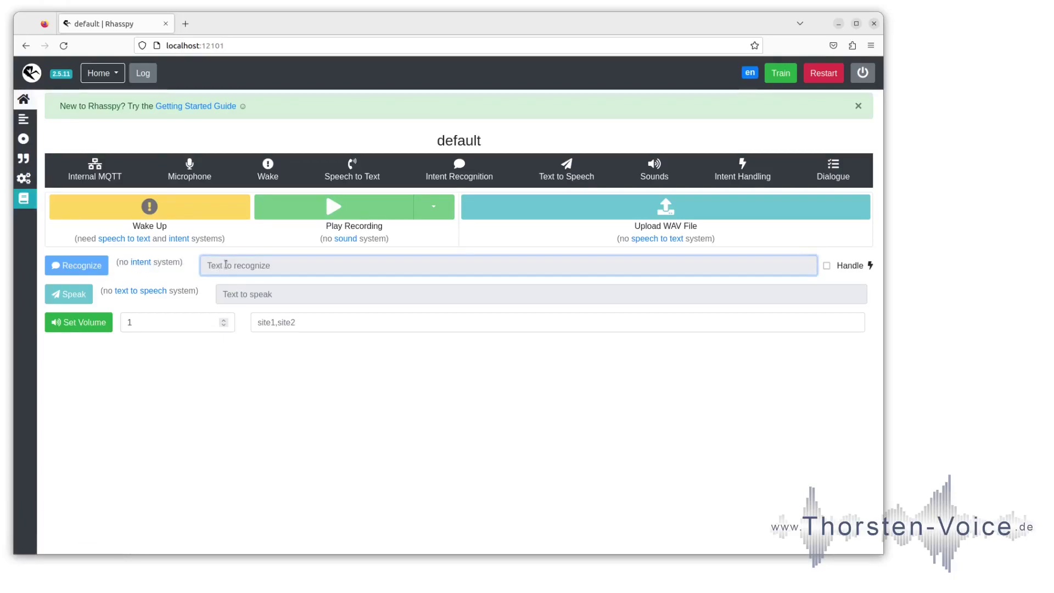
left_click(140, 263)
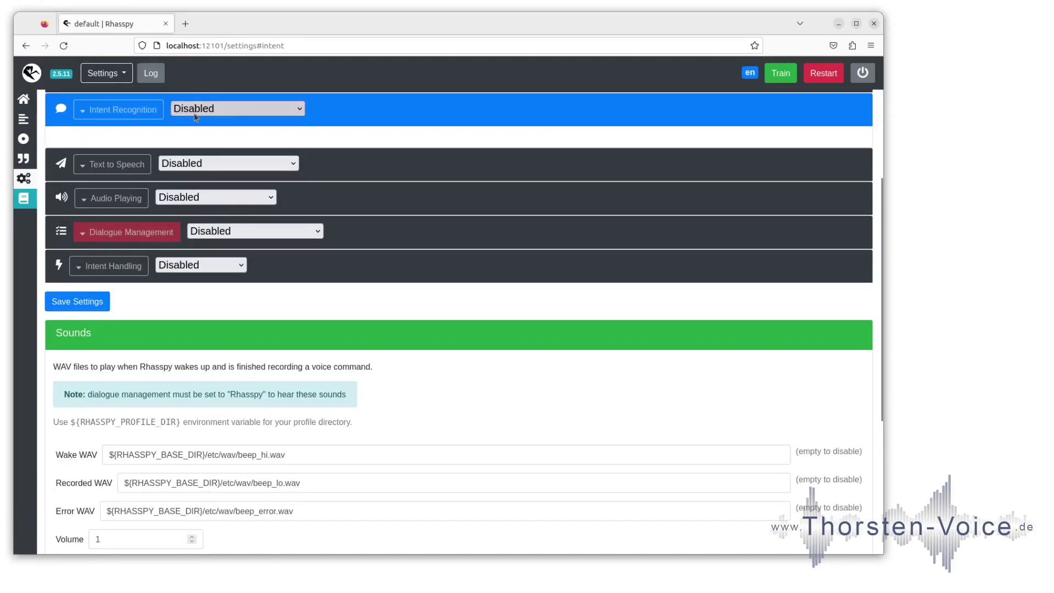
left_click(242, 149)
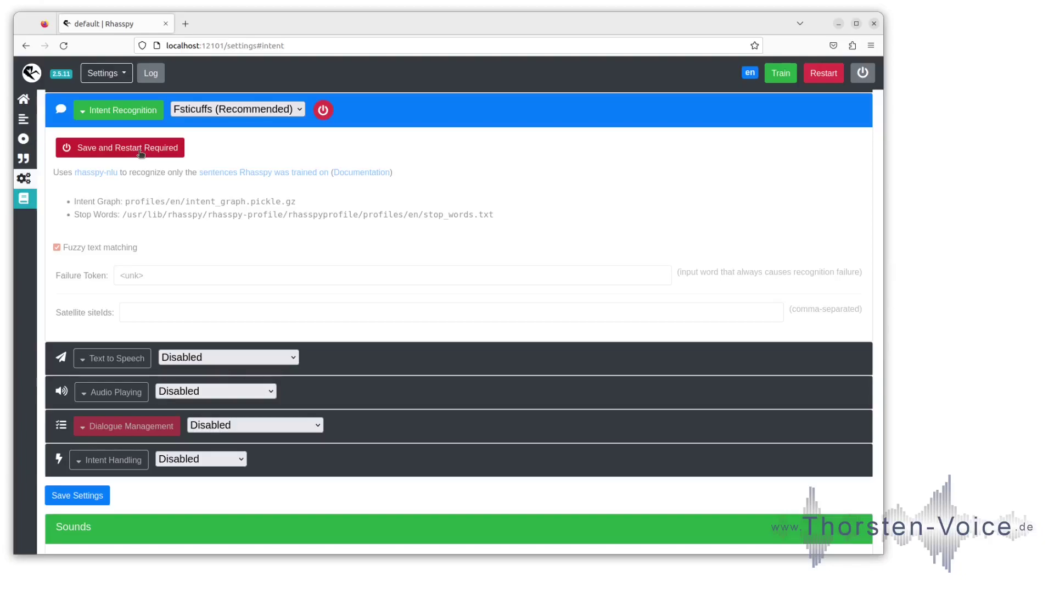
left_click(140, 153)
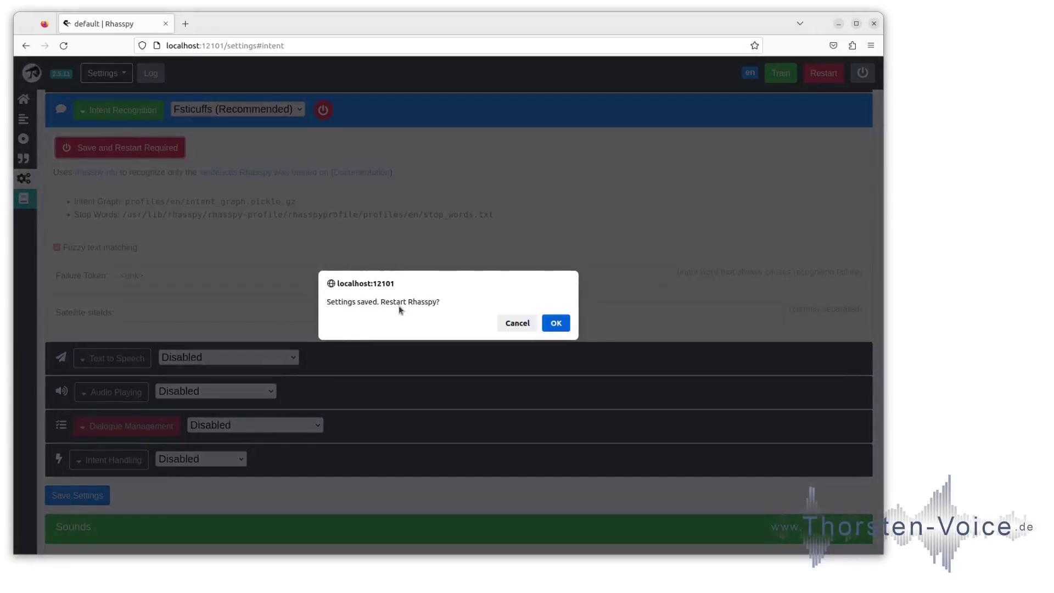
left_click(556, 324)
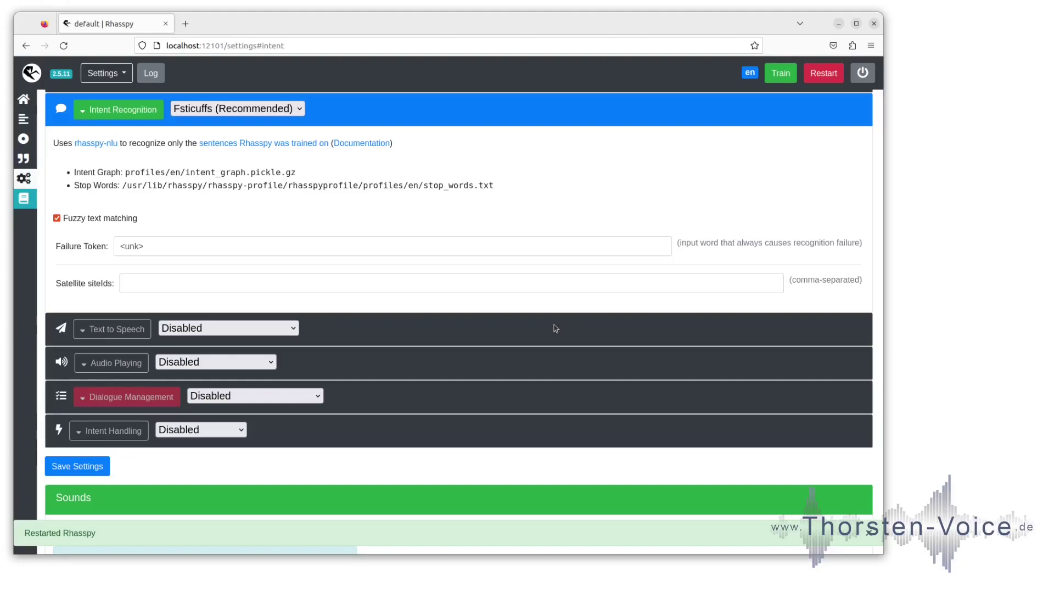
Check the home page's text recognition field and examine the GetTime, GetTemperature and GetGarageState intents in sentences.ini
left_click(30, 74)
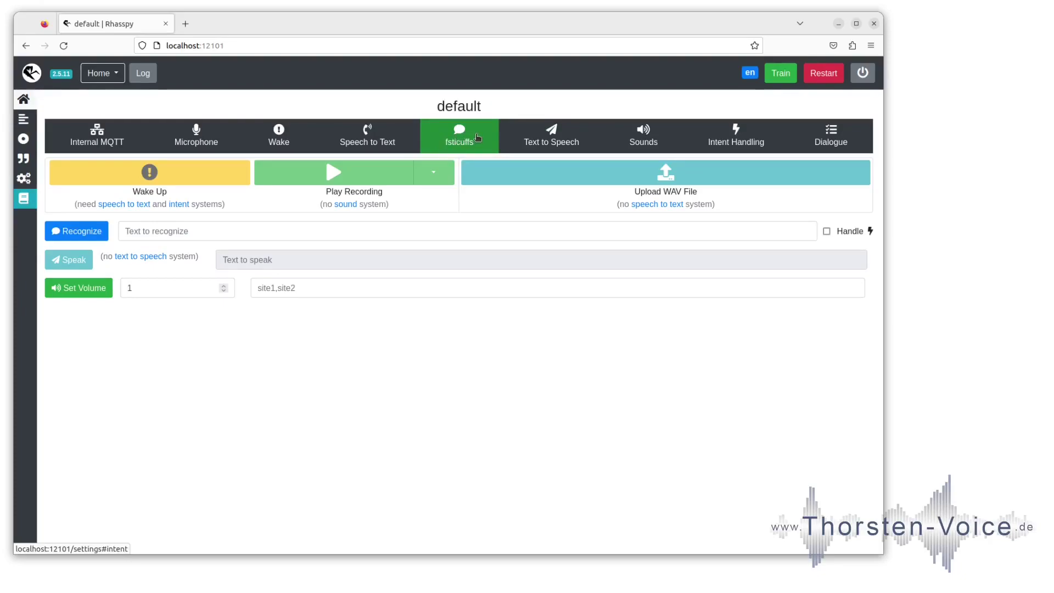
left_click(304, 230)
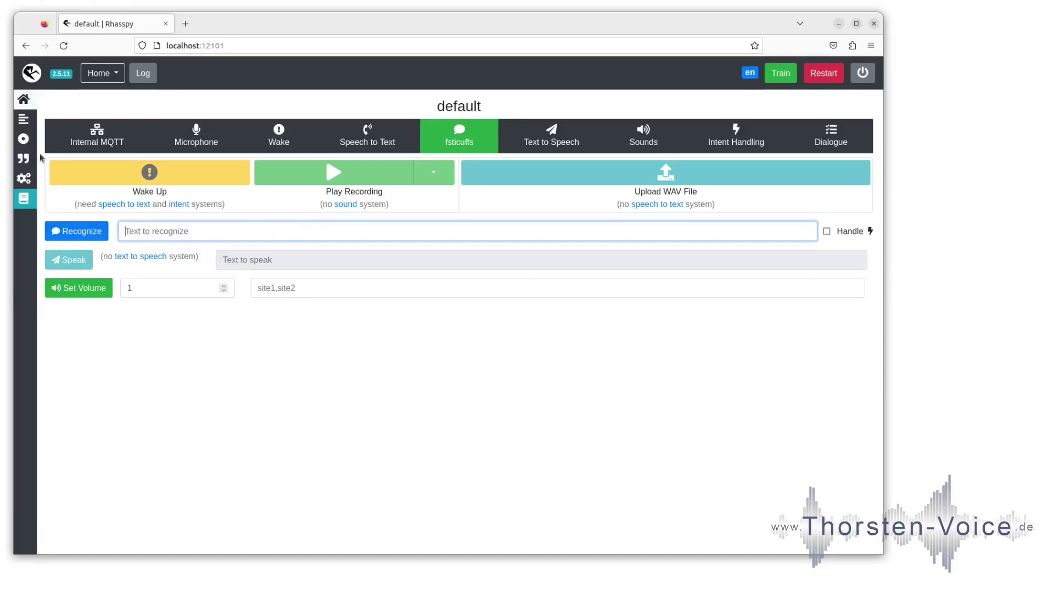
left_click(23, 122)
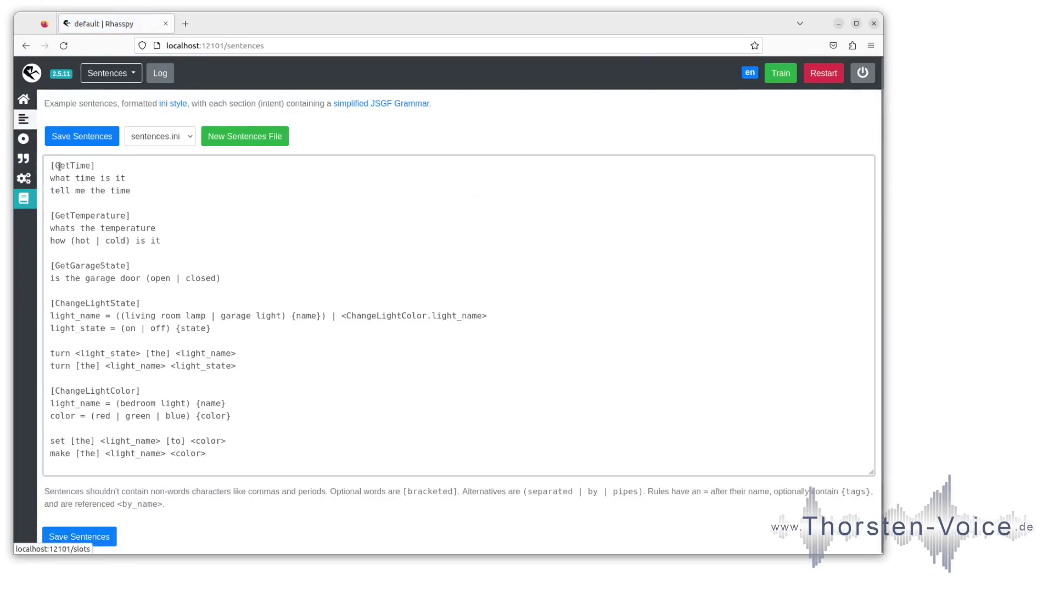
left_click_drag(96, 164, 49, 166)
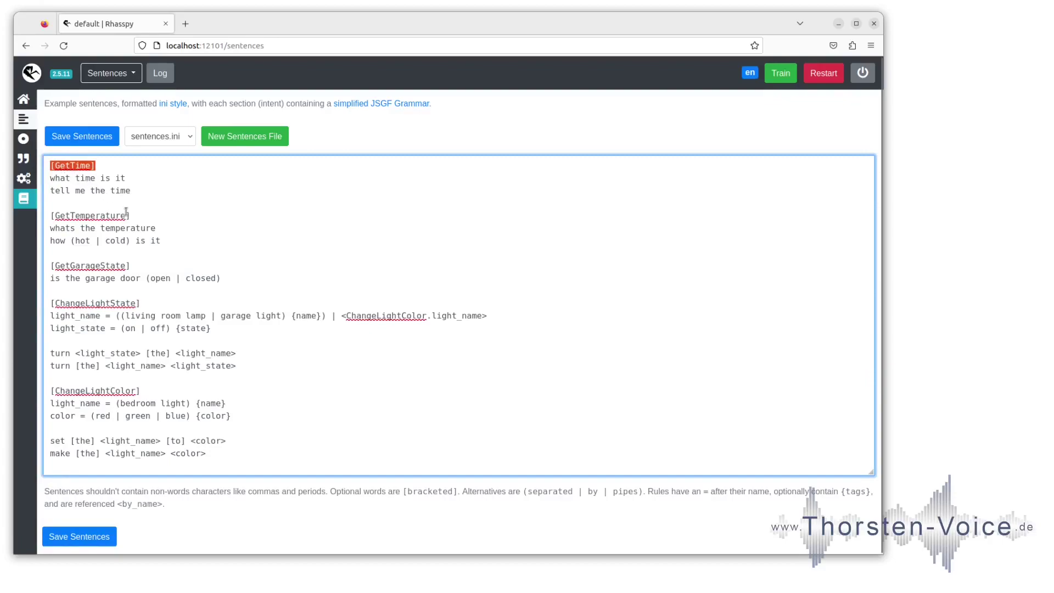
left_click_drag(144, 218, 41, 219)
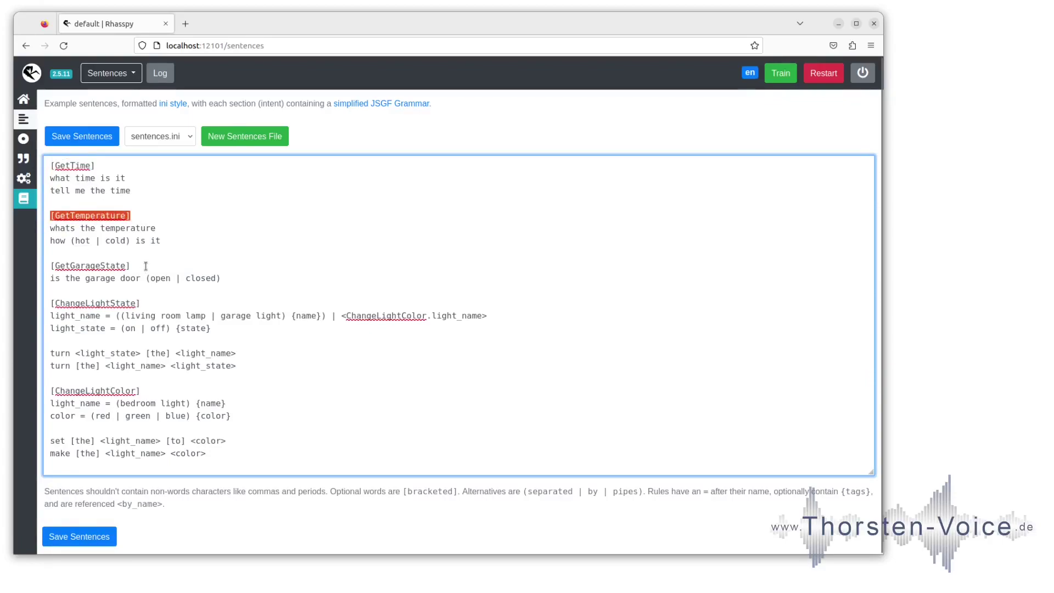
left_click_drag(145, 267, 47, 268)
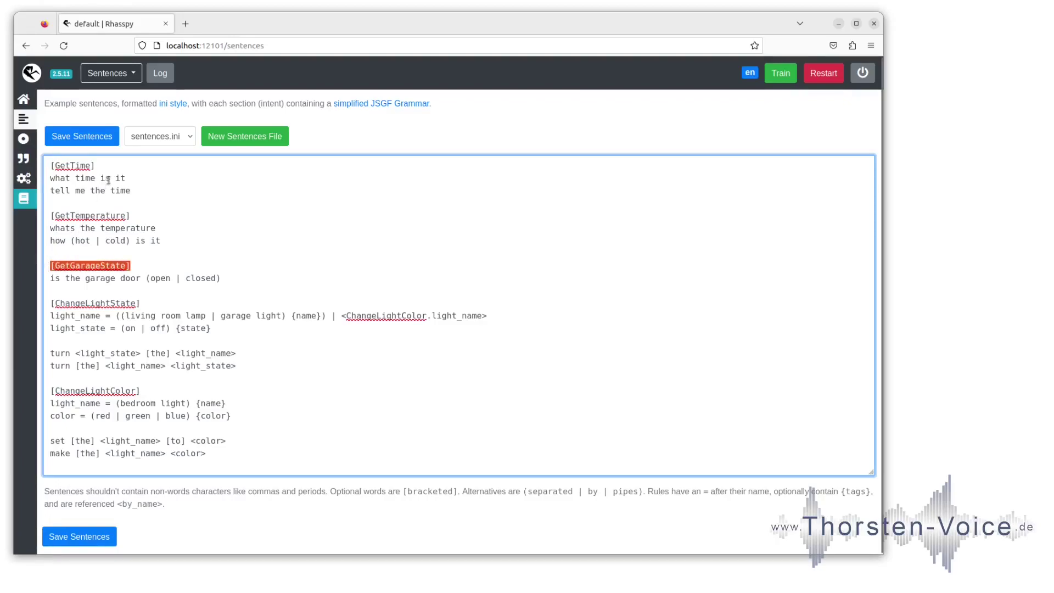
Copy the GetTime sentence "what time is it" from sentences.ini and run intent recognition on it from the home page
left_click(140, 180)
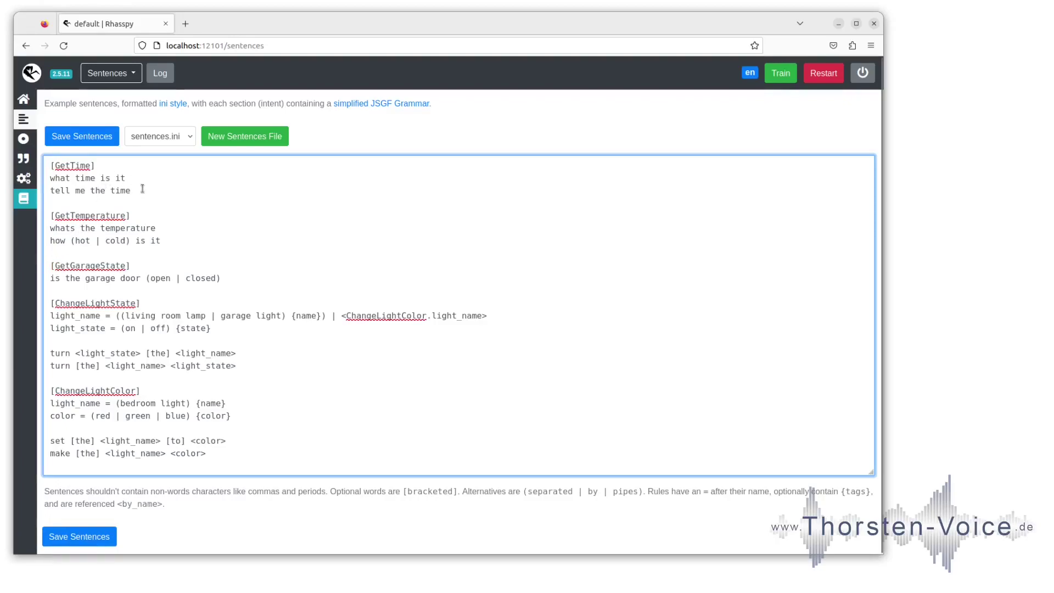
left_click_drag(121, 165, 33, 166)
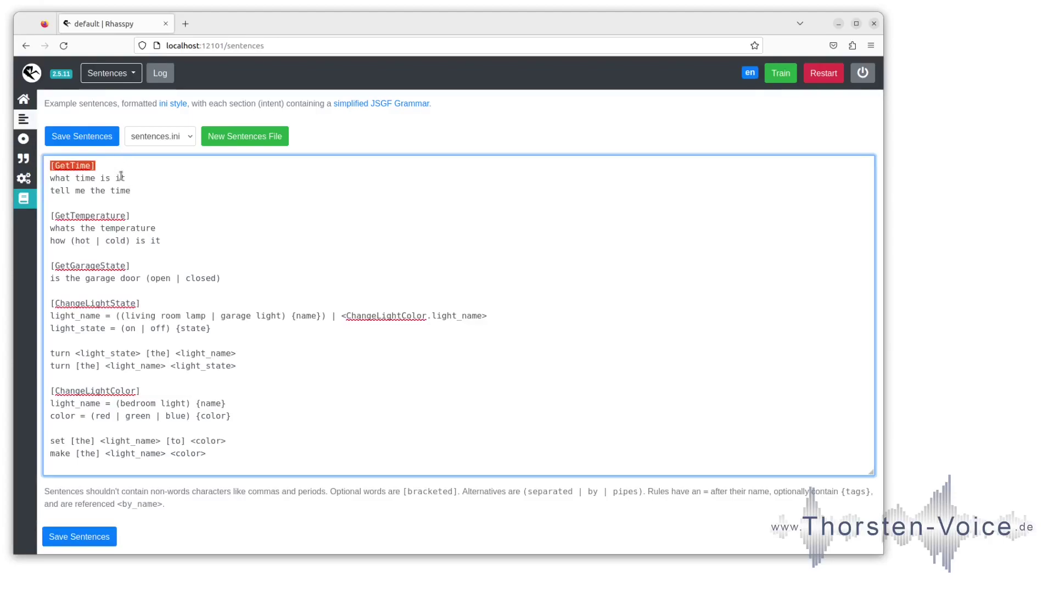
left_click_drag(130, 178, 41, 183)
key("ctrl+c")
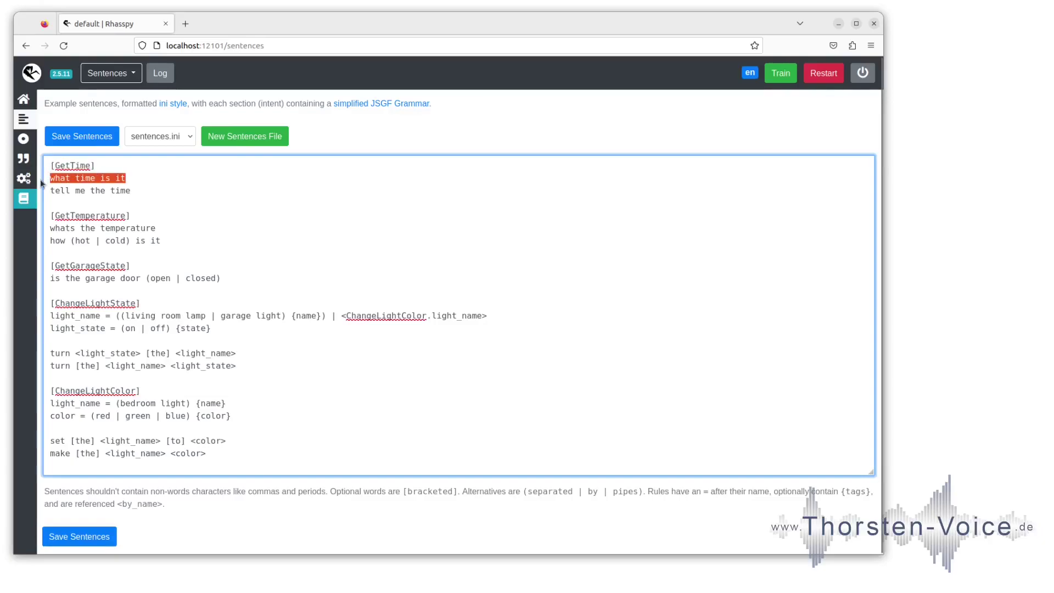
left_click(23, 99)
left_click(216, 231)
key("ctrl+v")
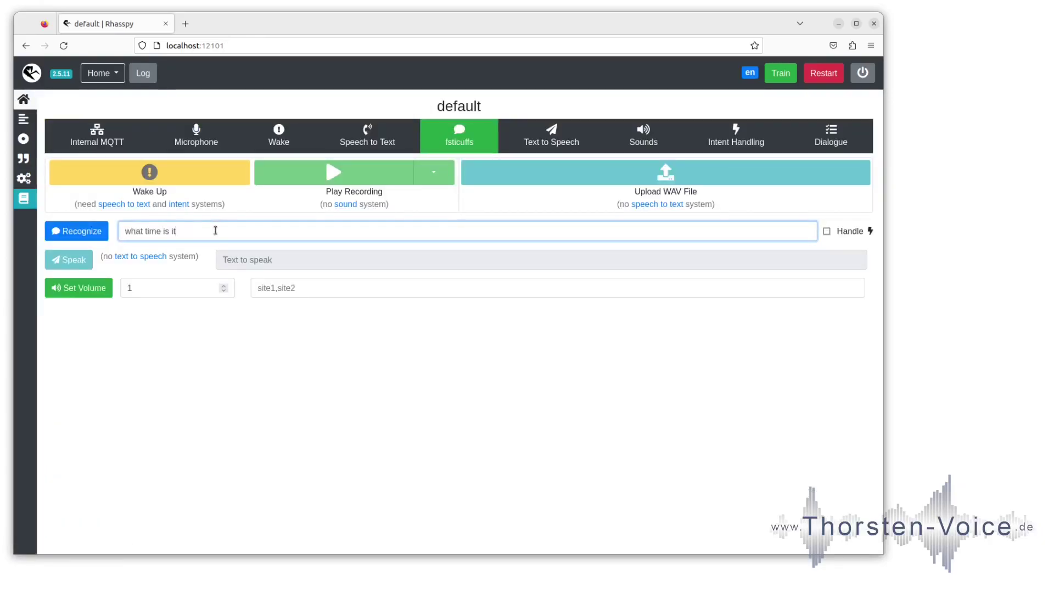
key("Return")
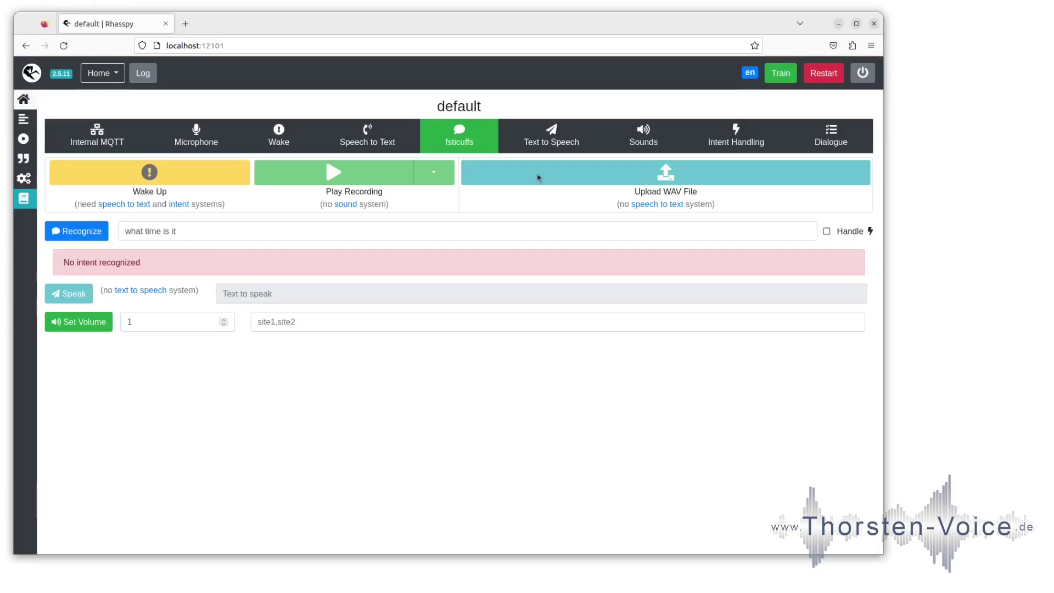
Train Rhasspy on the example sentences and rerun intent recognition for "what time is it"
left_click(779, 77)
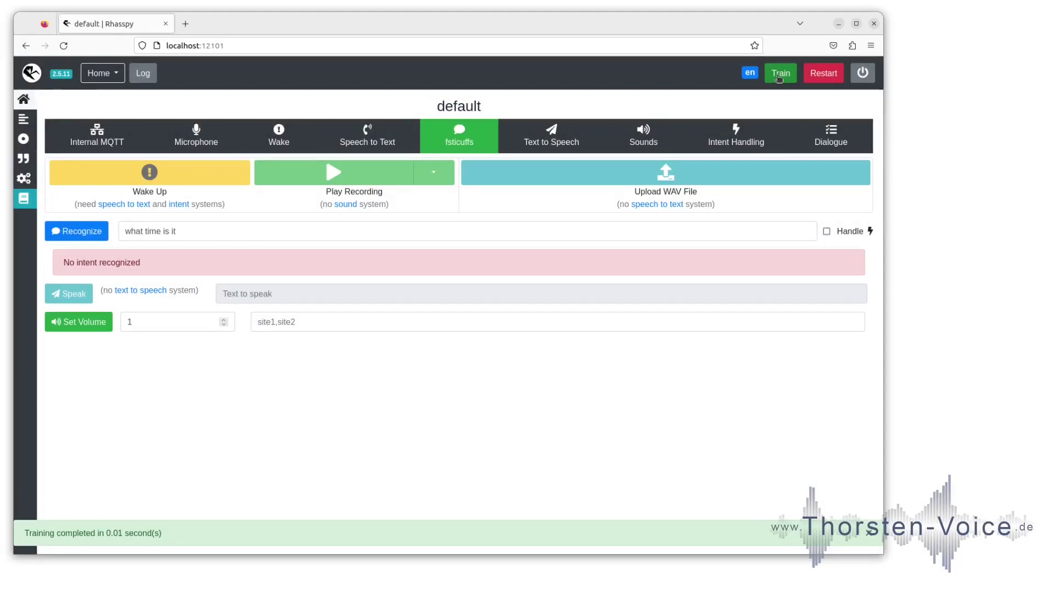
left_click(200, 229)
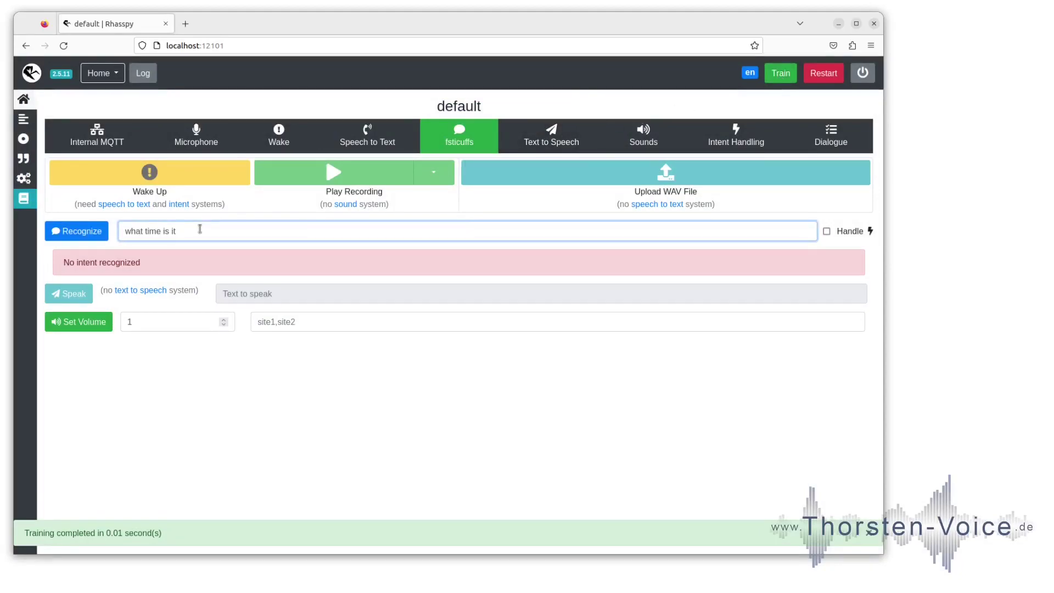
key("Return")
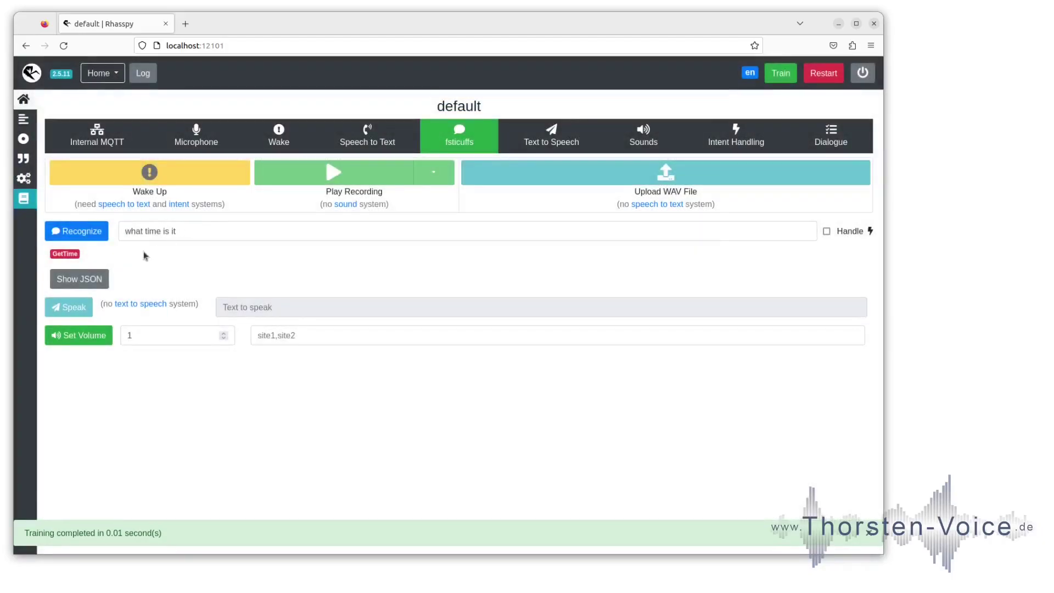
left_click(57, 254)
Copy the GetTemperature template "how (hot | cold) is it" from sentences.ini into the home page's text recognition field
left_click_drag(132, 191, 50, 183)
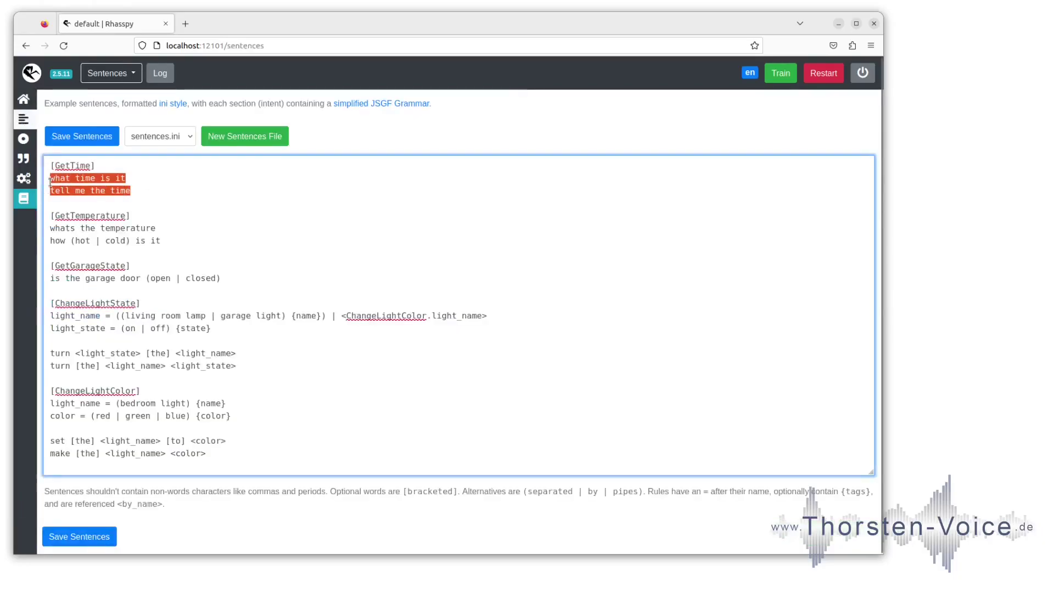
left_click(154, 186)
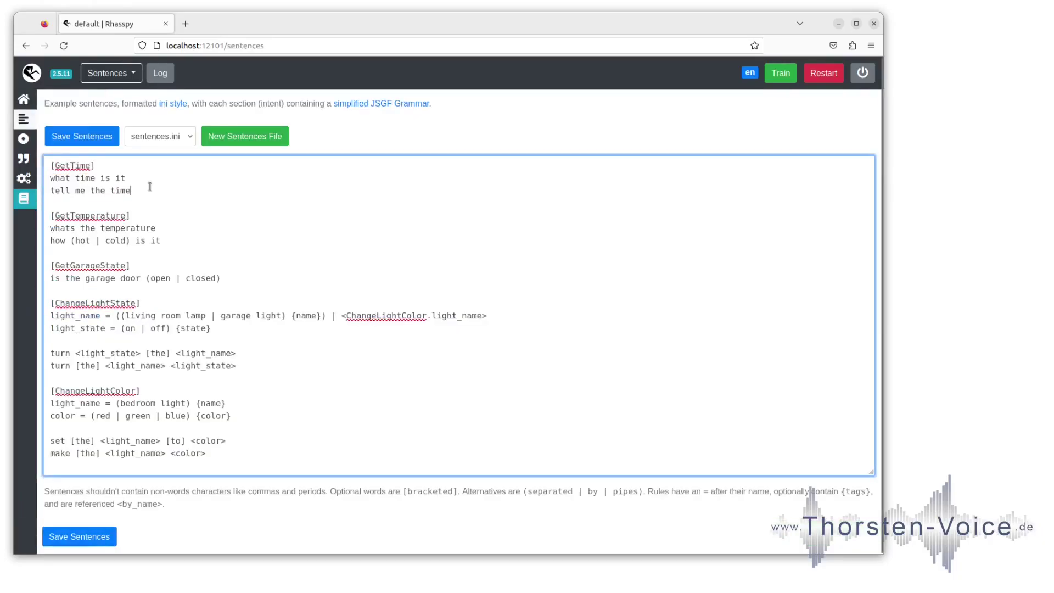
double_click(59, 215)
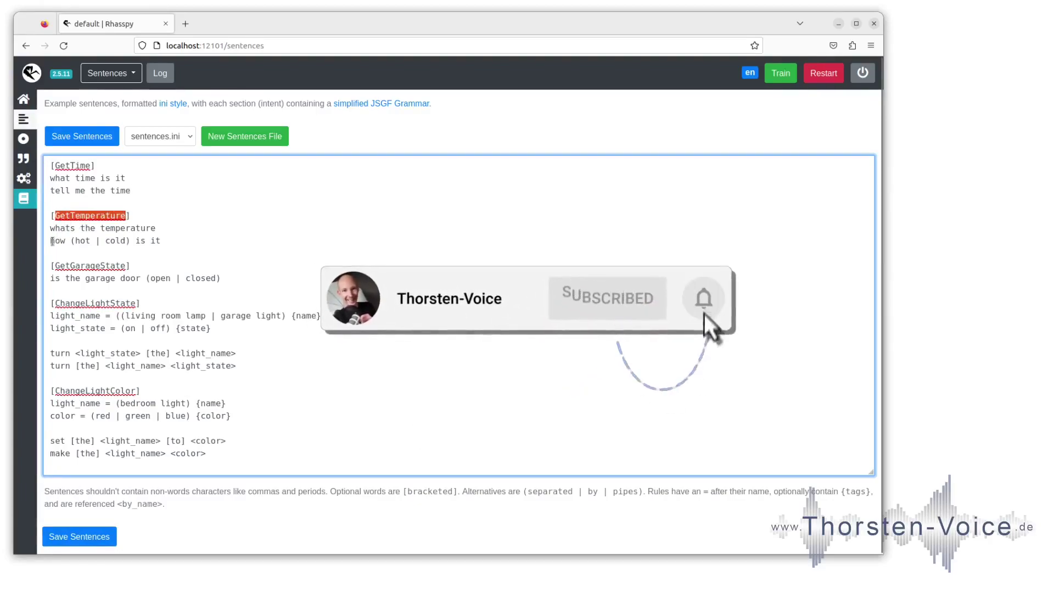
double_click(64, 240)
left_click_drag(64, 240, 161, 234)
key("ctrl+c")
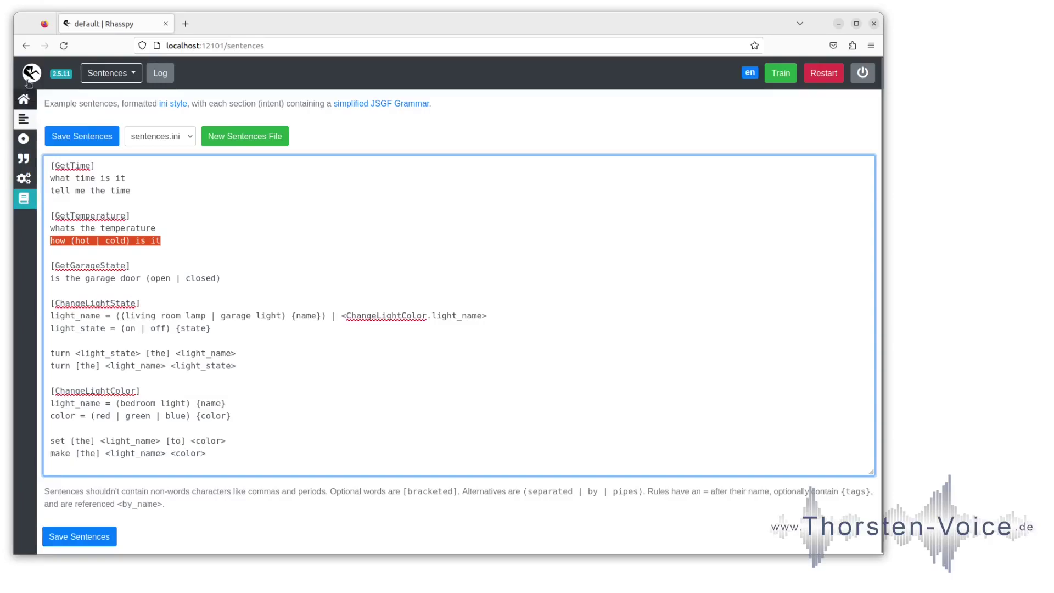
left_click(23, 99)
left_click(165, 231)
key("ctrl+v")
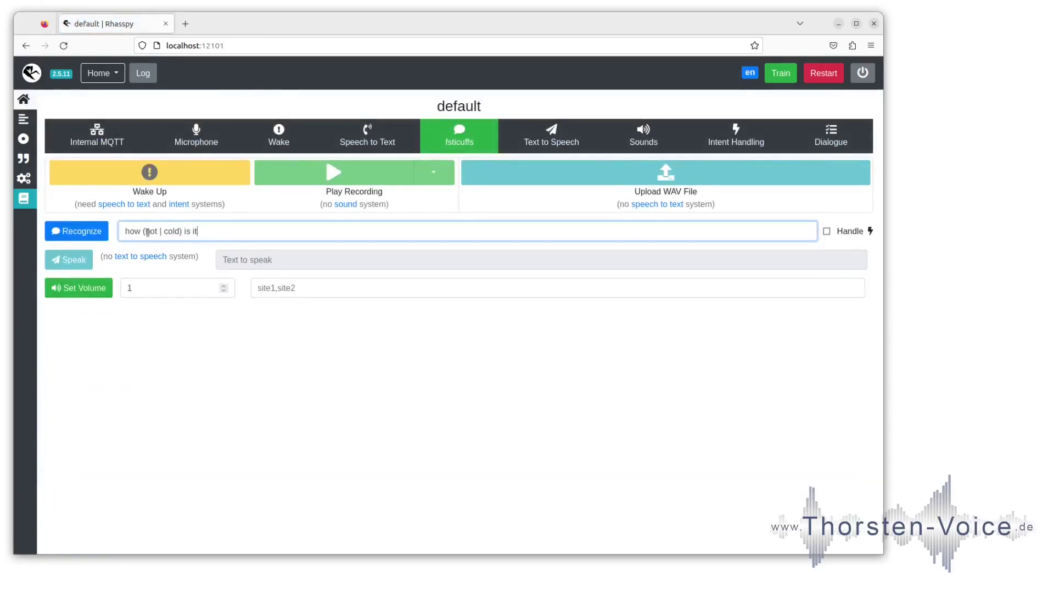
Reduce the pasted template to "how cold is it" and run intent recognition on it
key("BackSpace")
key("Delete")
key("Delete")
key("Delete")
key("BackSpace")
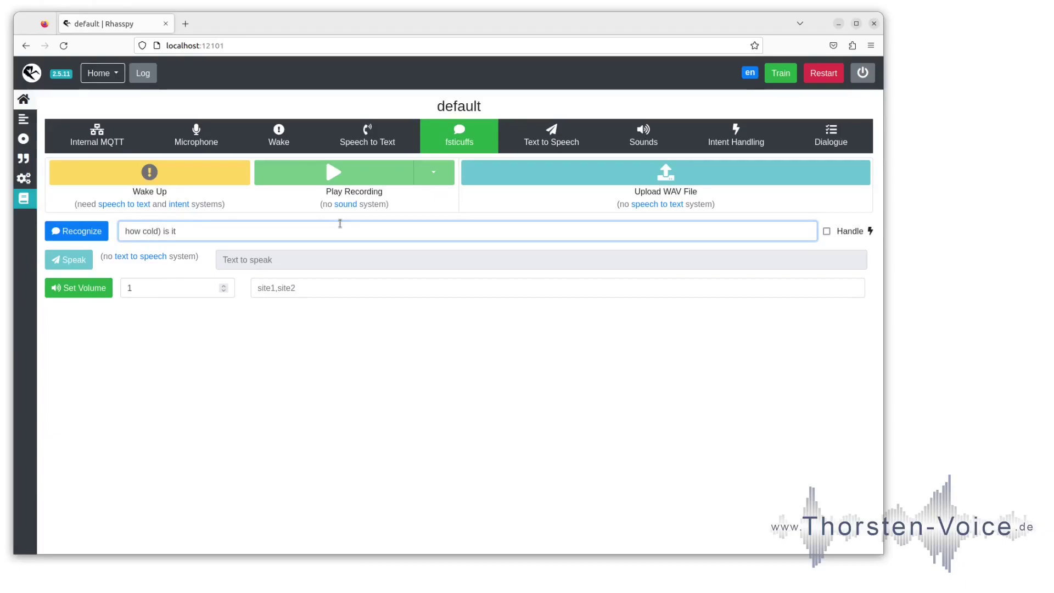
key("Right")
key("Right")
key("Right")
key("Delete")
key("Return")
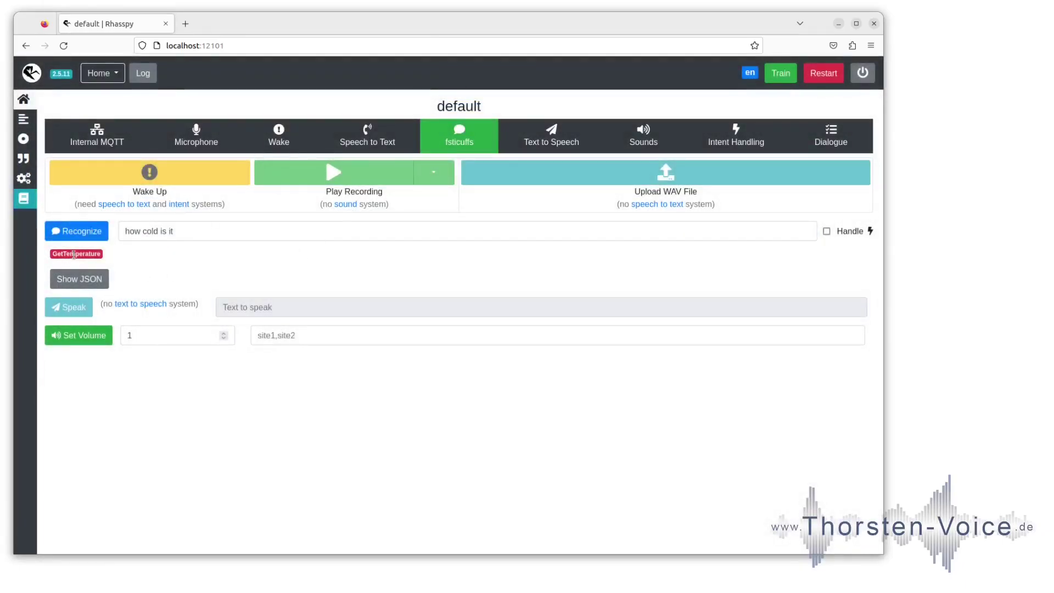
Examine the ChangeLightState intent in sentences.ini, including its light_name and light_state rules, their tags and the turn sentences
left_click(23, 118)
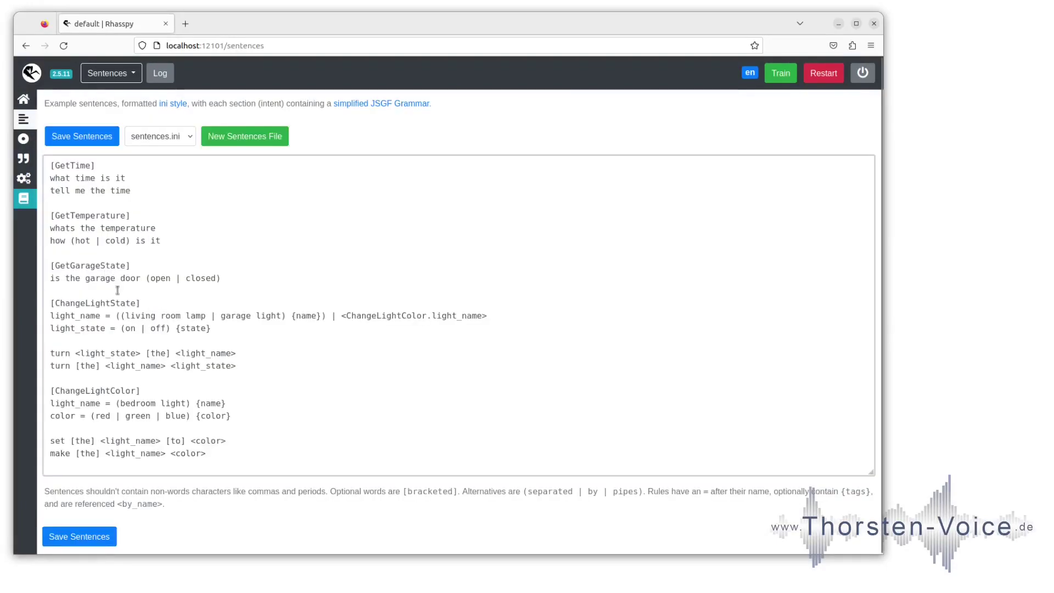
double_click(82, 303)
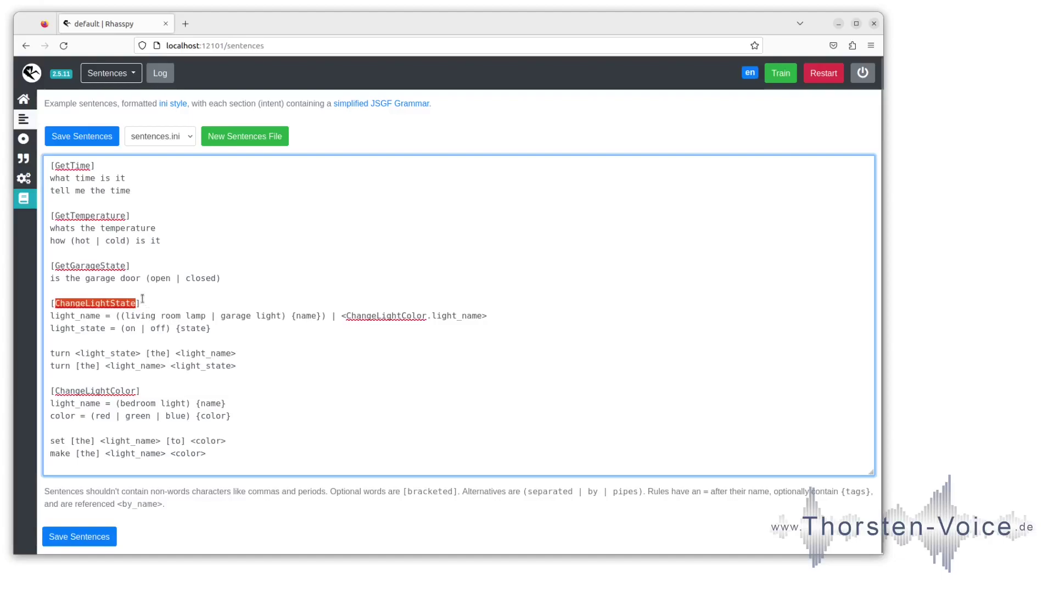
left_click(64, 317)
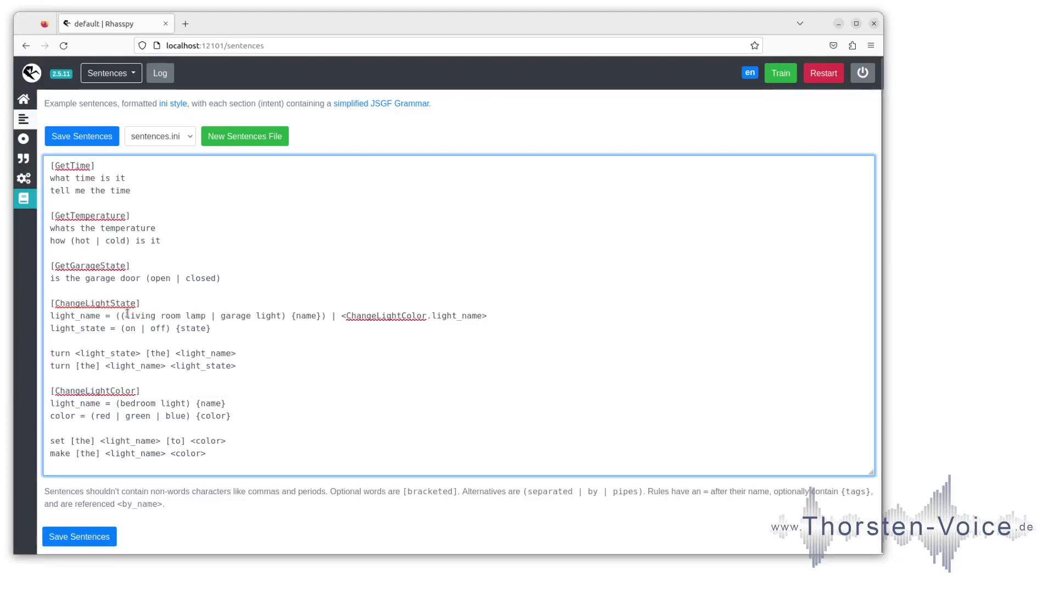
left_click_drag(127, 315, 283, 317)
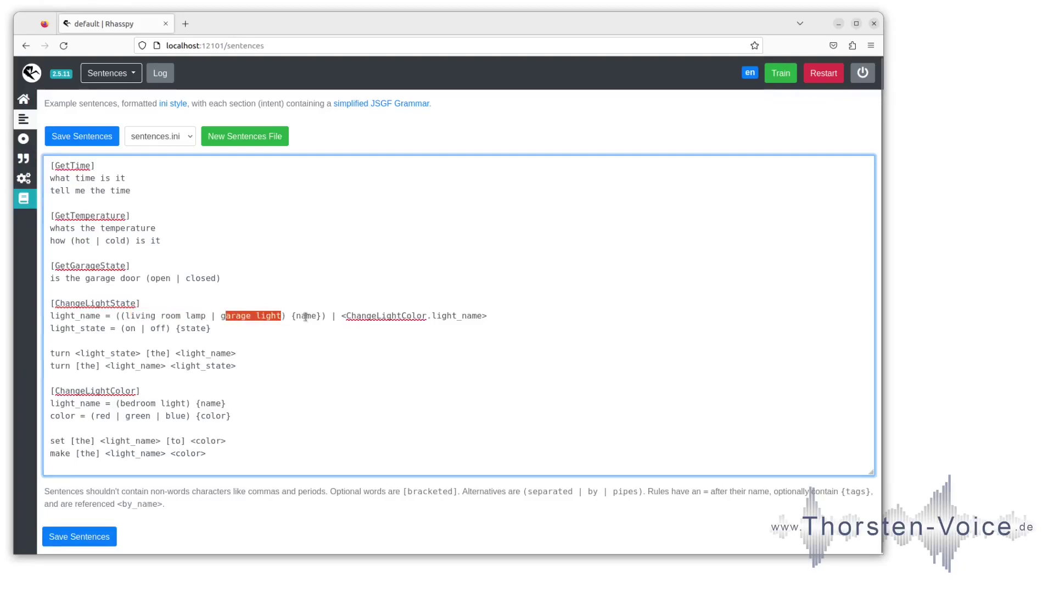
double_click(305, 316)
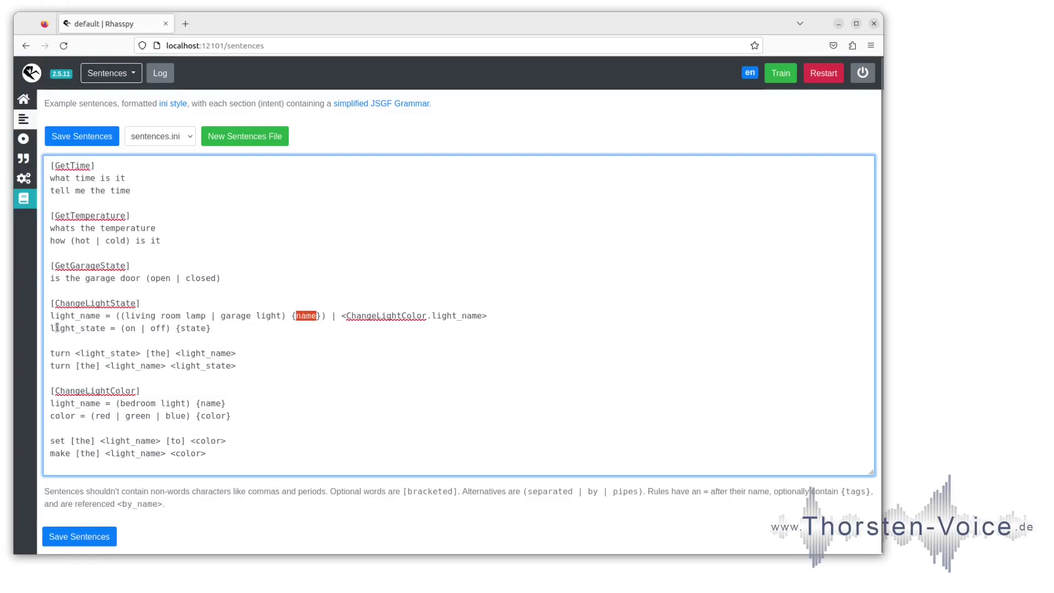
left_click_drag(80, 328, 105, 328)
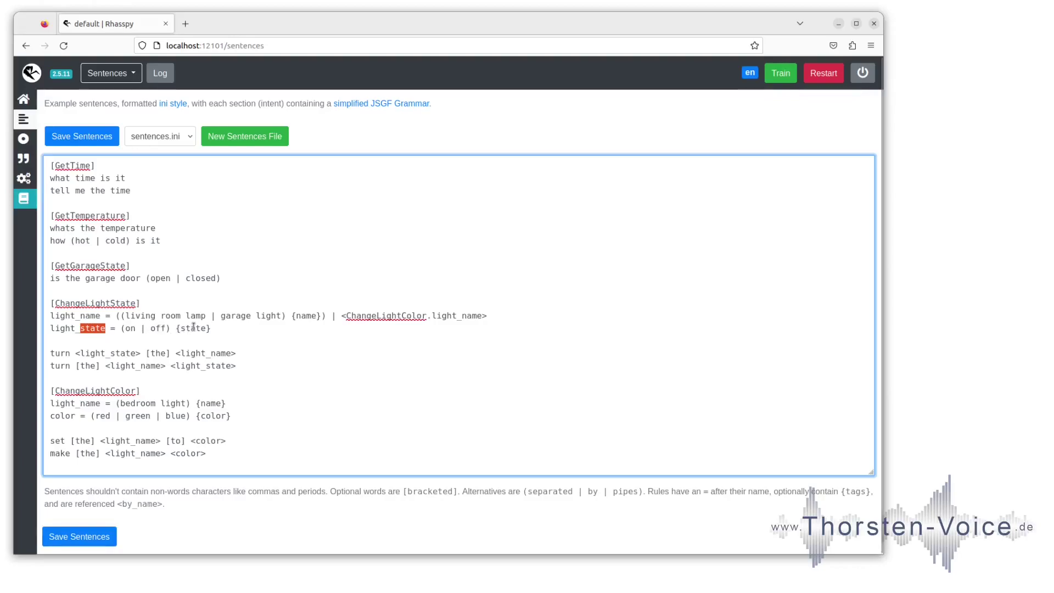
double_click(194, 328)
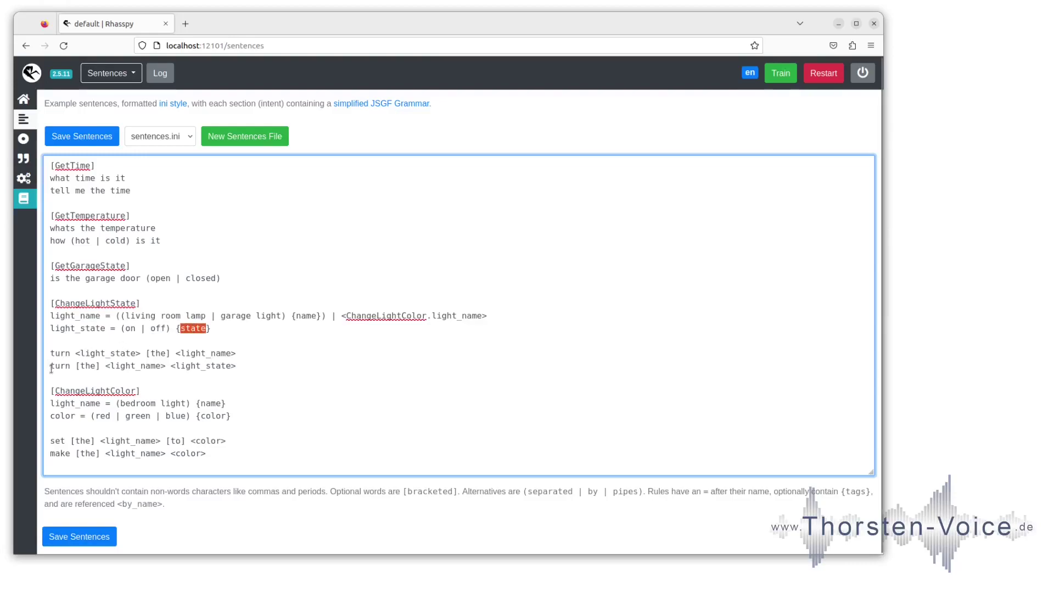
left_click_drag(51, 368, 180, 366)
double_click(75, 315)
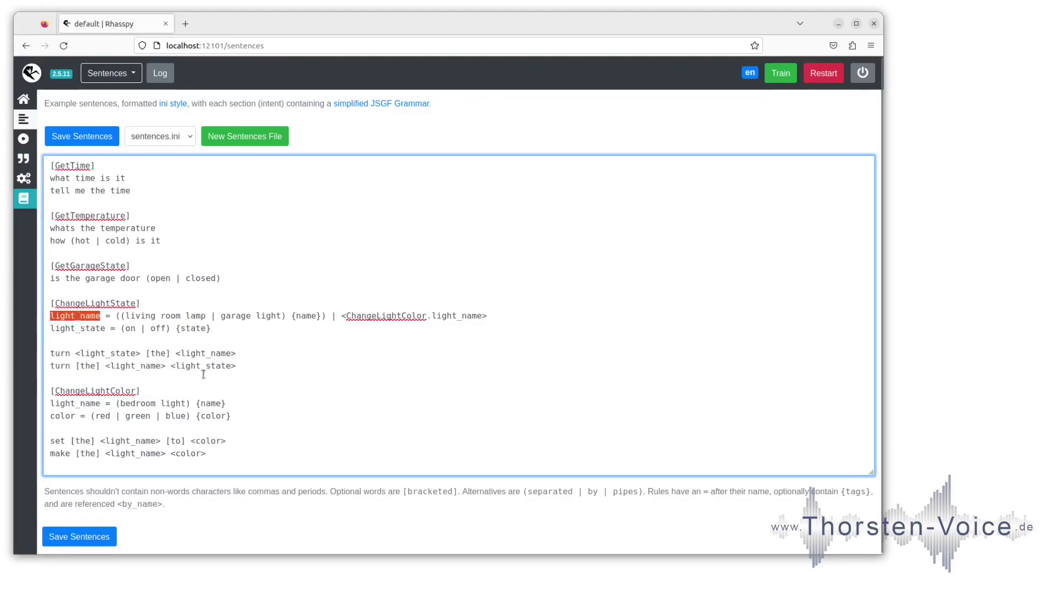
left_click(182, 369)
double_click(182, 366)
double_click(73, 329)
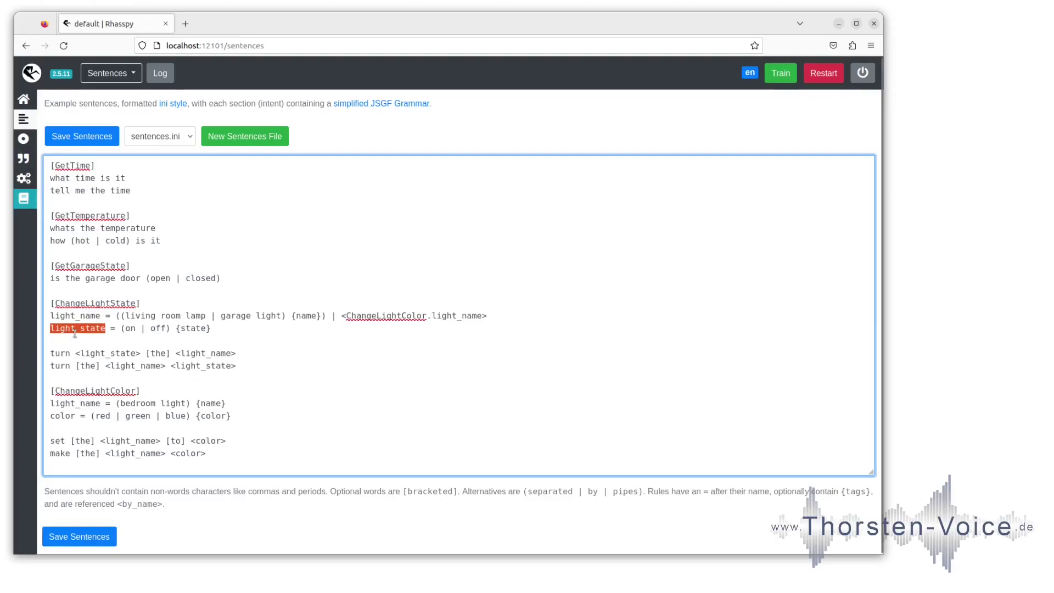
Copy the template "turn [the] <light_name> <light_state>" from sentences.ini into the home page's text recognition field
left_click_drag(258, 367, 46, 367)
key("ctrl+c")
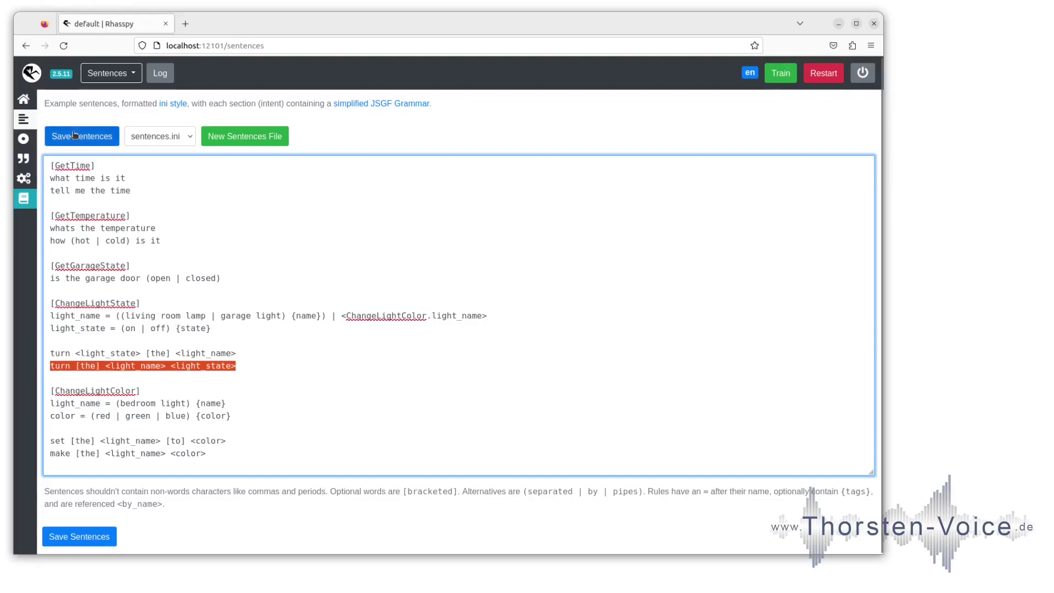
left_click(32, 103)
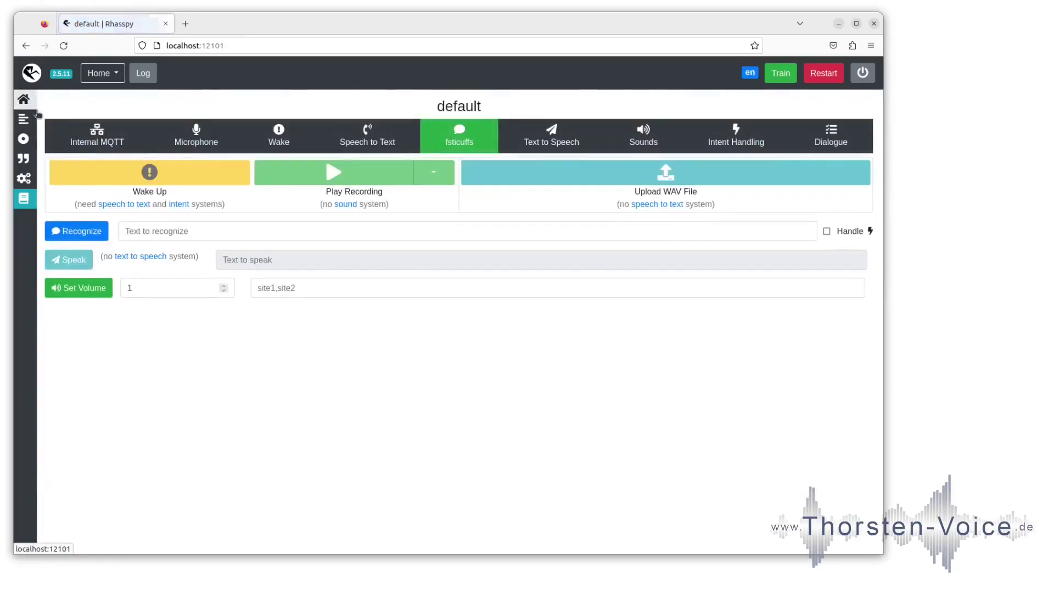
left_click(159, 234)
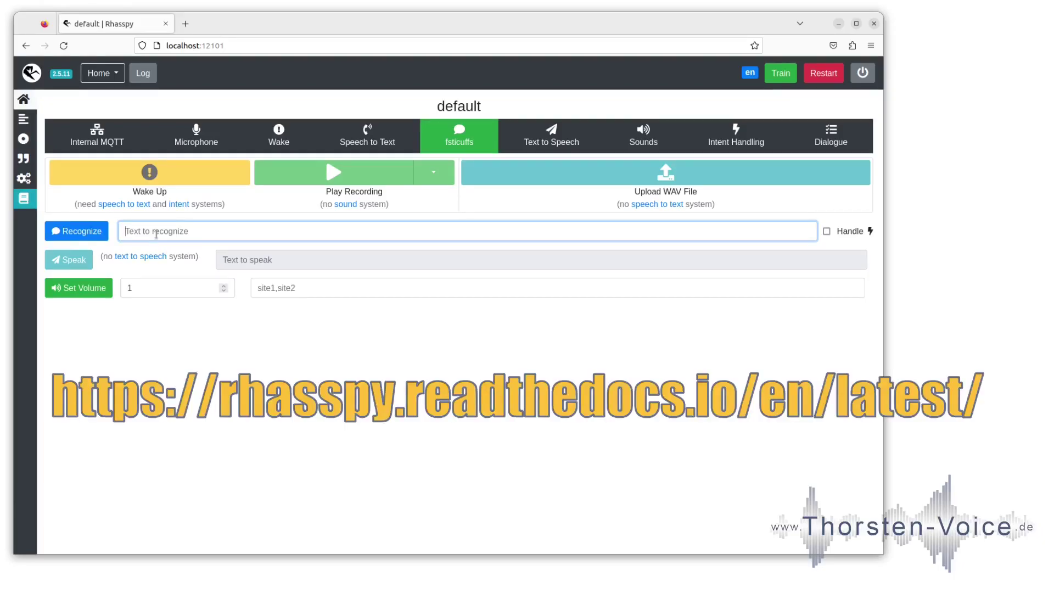
key("ctrl+v")
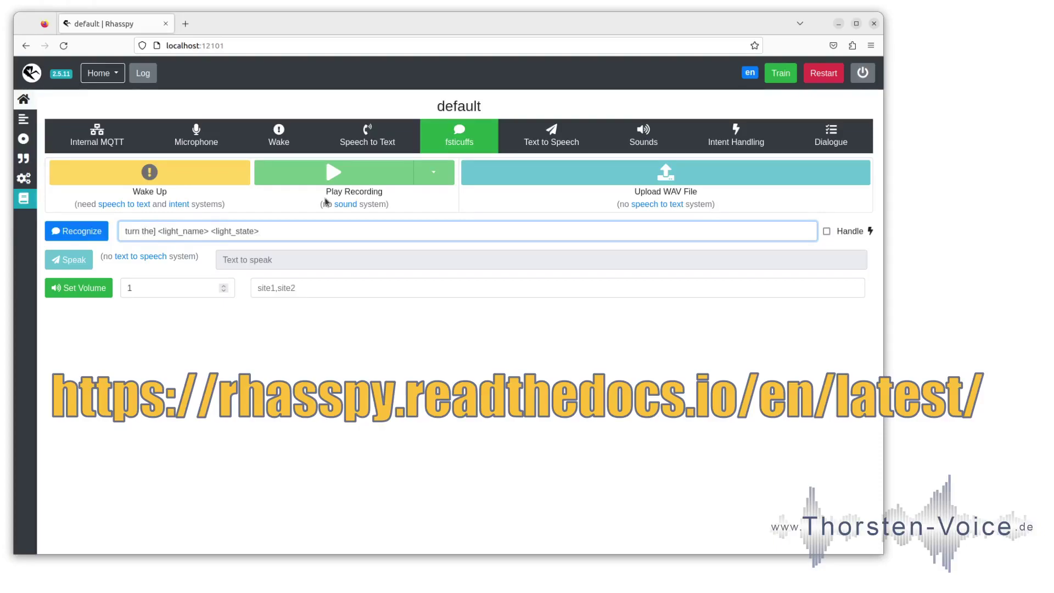
Rewrite the pasted template as "turn the living room lamp on" and run intent recognition on it
key("BackSpace")
key("Delete")
key("Delete")
key("Delete")
key("Delete")
key("Delete")
key("Delete")
key("Delete")
key("Delete")
key("Delete")
key("Delete")
key("Delete")
key("Delete")
key("Delete")
type("living room")
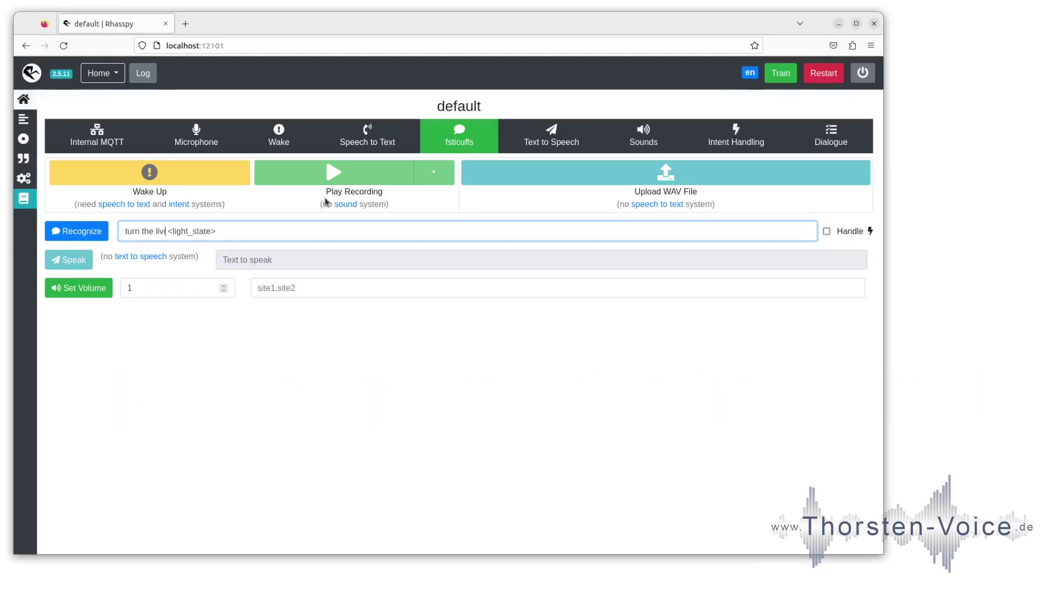
type(" lamp on")
key("Delete")
key("Delete")
key("Delete")
key("Delete")
key("Delete")
key("Delete")
key("Delete")
key("Delete")
key("Delete")
key("Delete")
key("Delete")
key("Delete")
key("Delete")
key("Return")
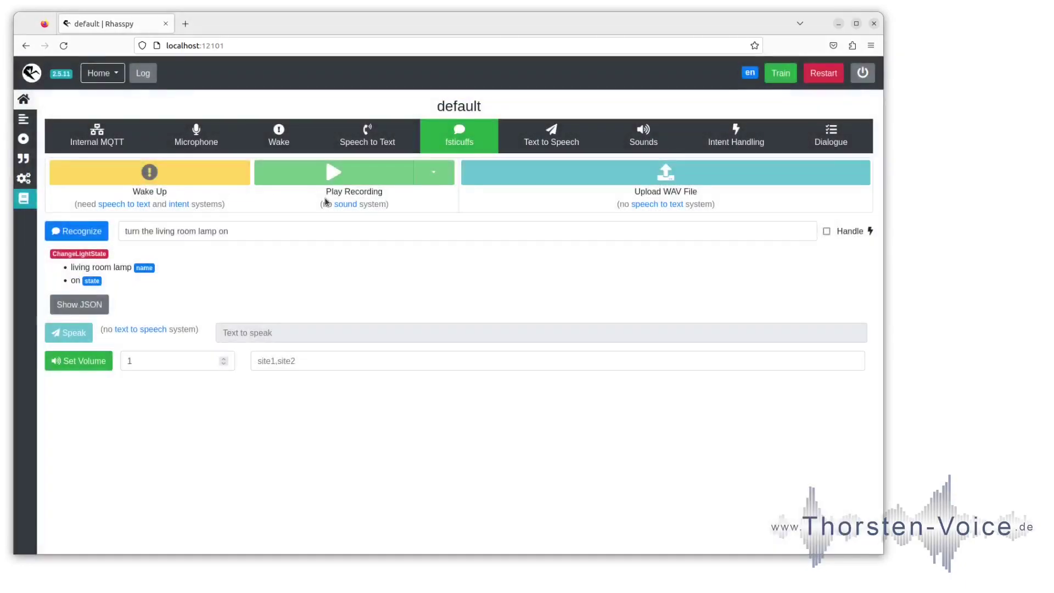
Open the JSON of the recognized intent and read through its entities, intent, slots and tokens to the end
double_click(67, 253)
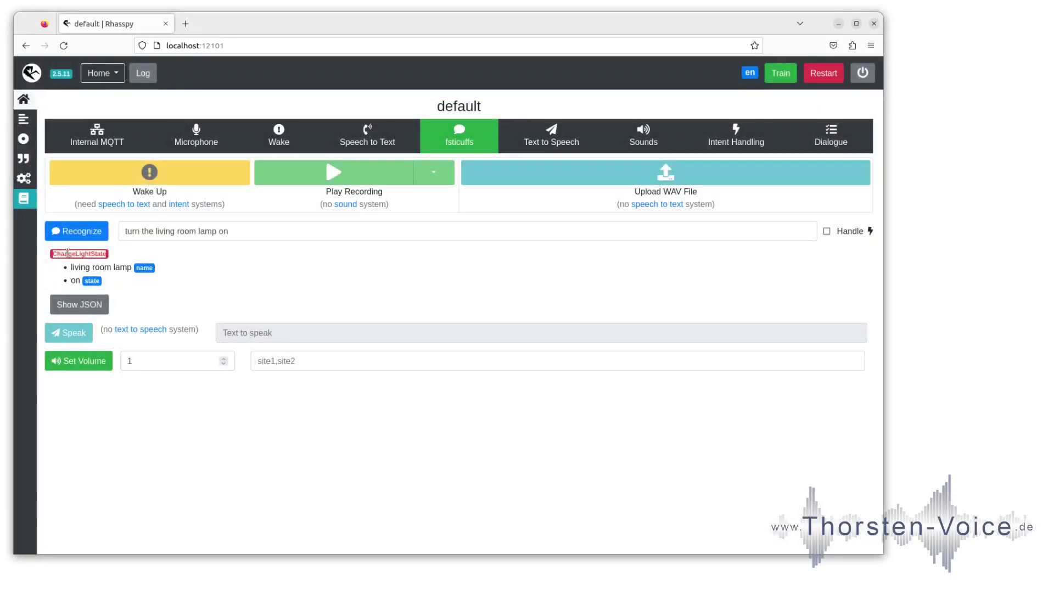
left_click(167, 254)
left_click(75, 306)
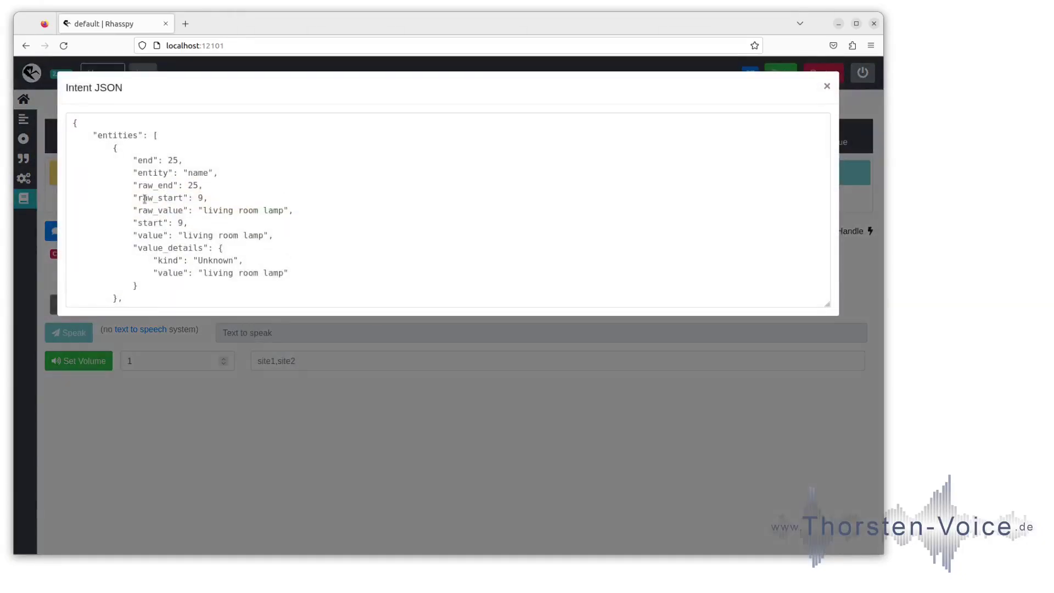
scroll(145, 199, "down", 8)
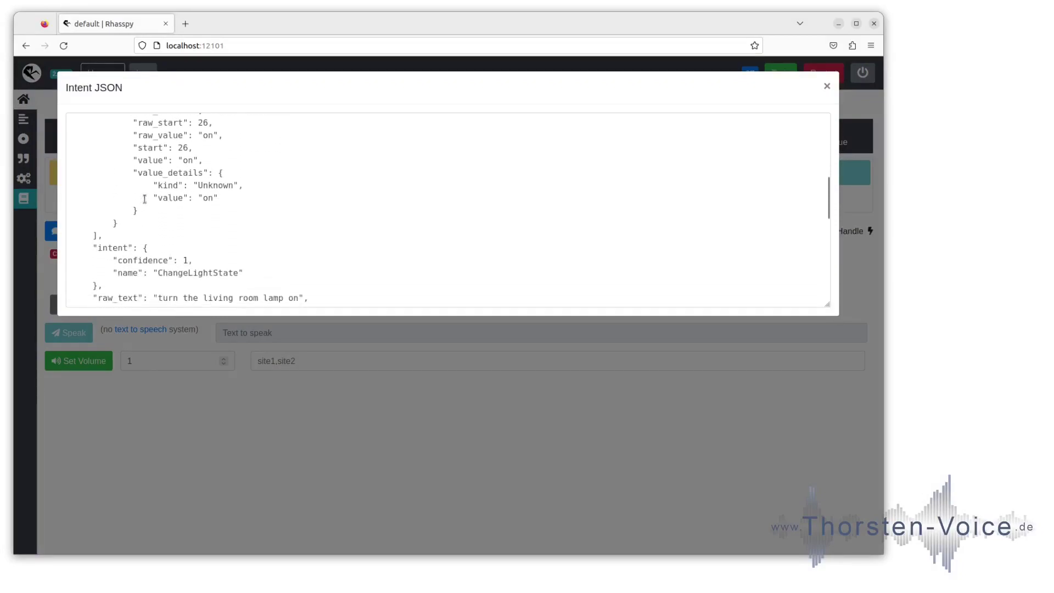
scroll(144, 198, "down", 10)
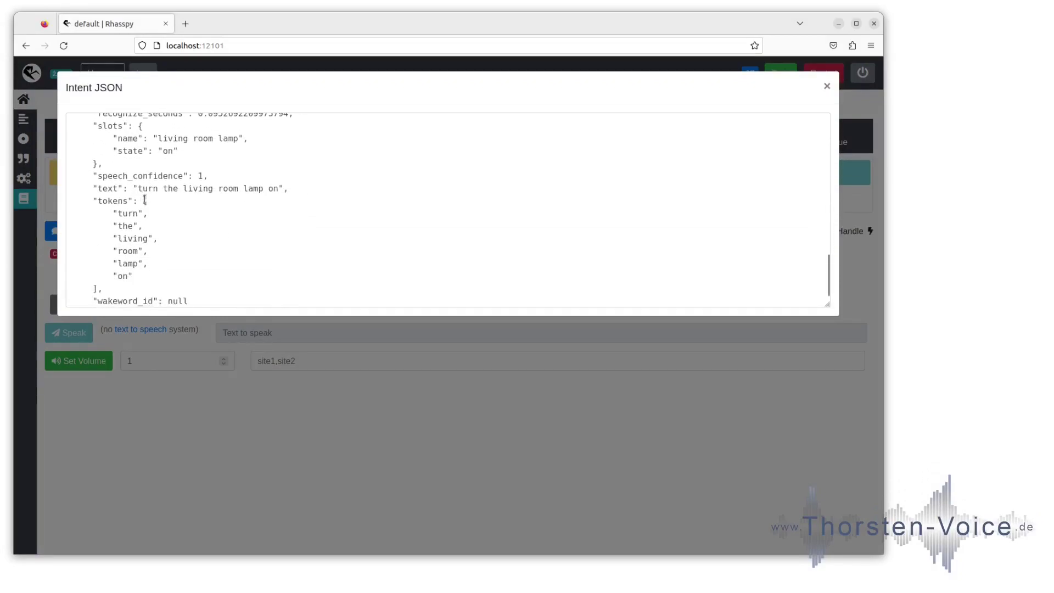
scroll(145, 199, "down", 1)
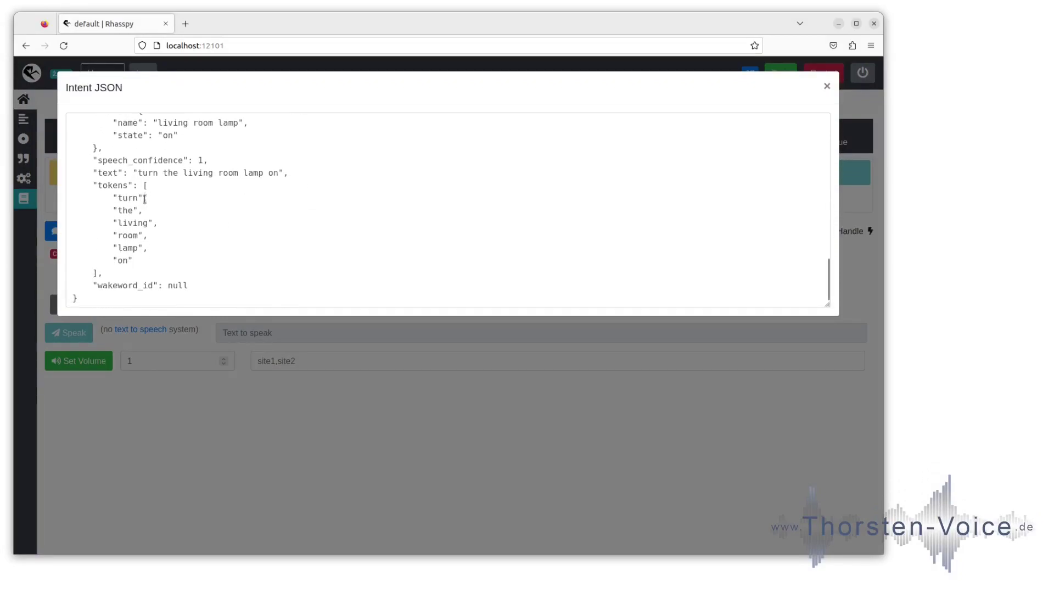
Close the intent JSON, preview the Home Assistant option for Intent Handling, restore it to Disabled and return to the home page
left_click(828, 88)
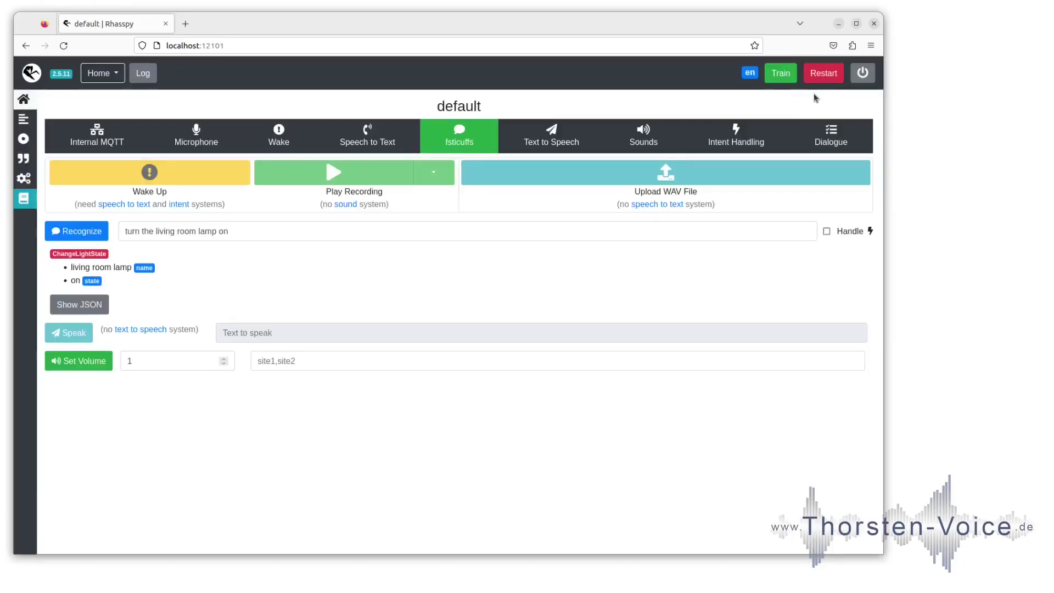
left_click(740, 134)
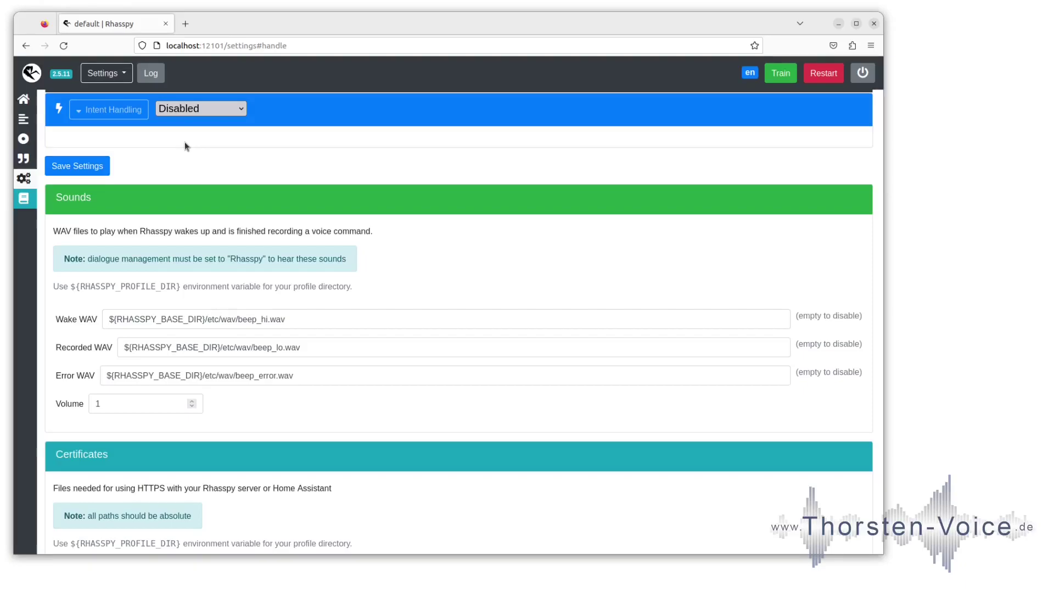
key("Down")
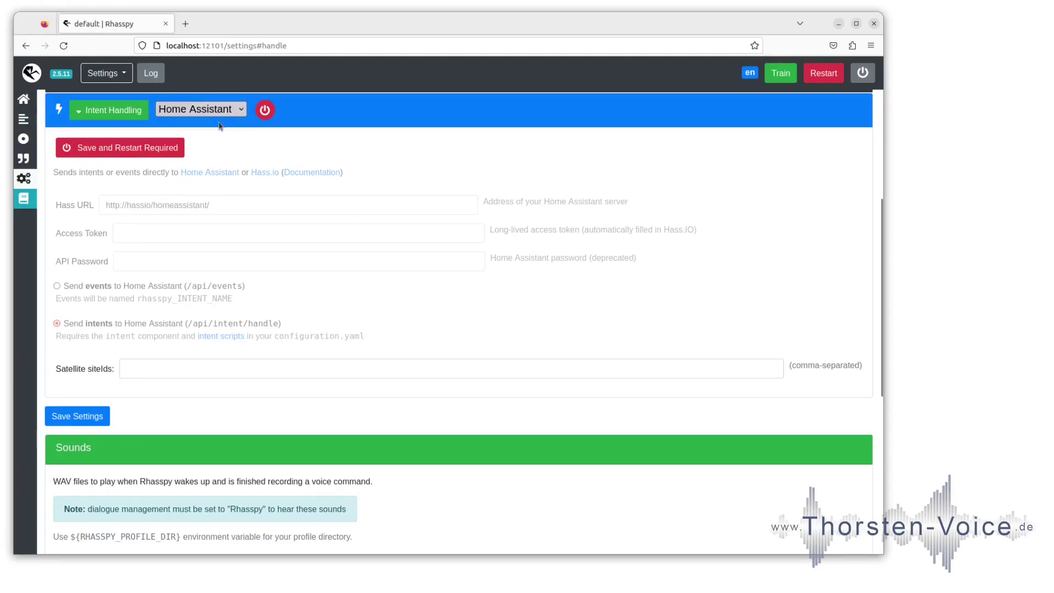
key("Up")
left_click(36, 76)
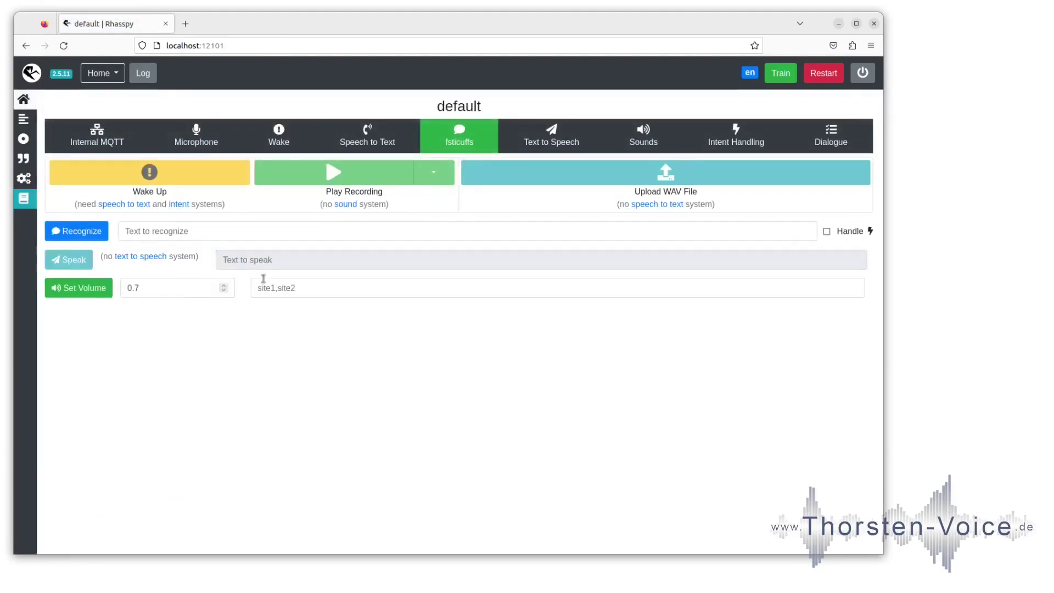
View the sentences page and its form for naming a new sentence file, and close the form without creating one
left_click(24, 122)
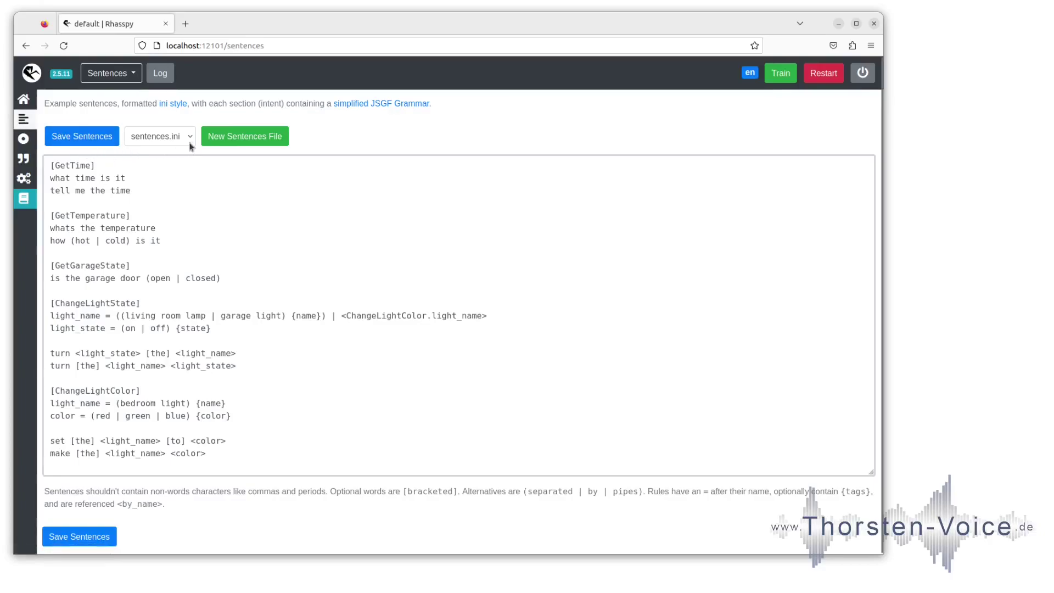
left_click(160, 186)
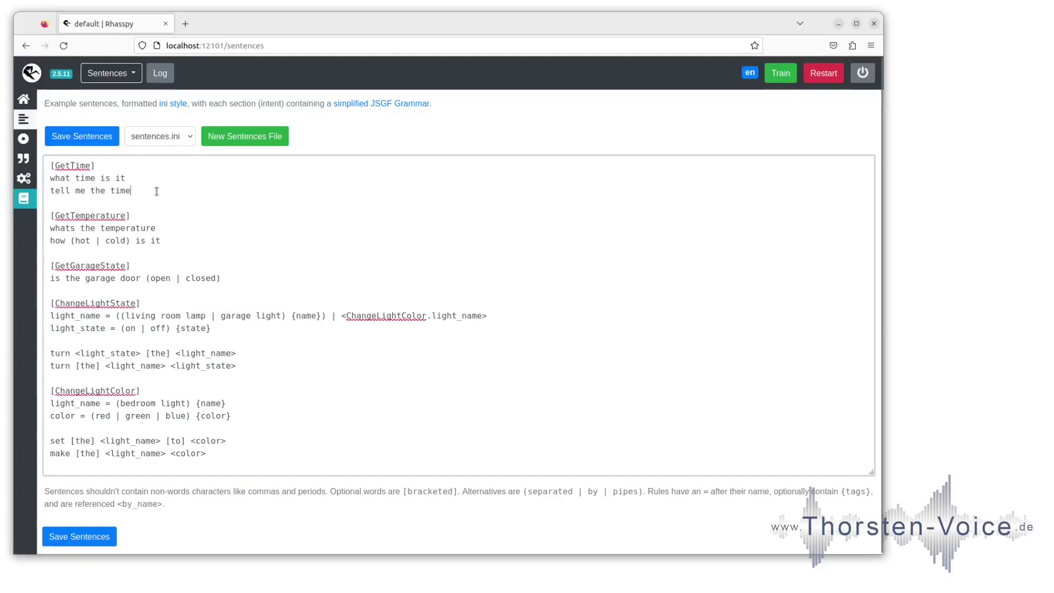
left_click(249, 138)
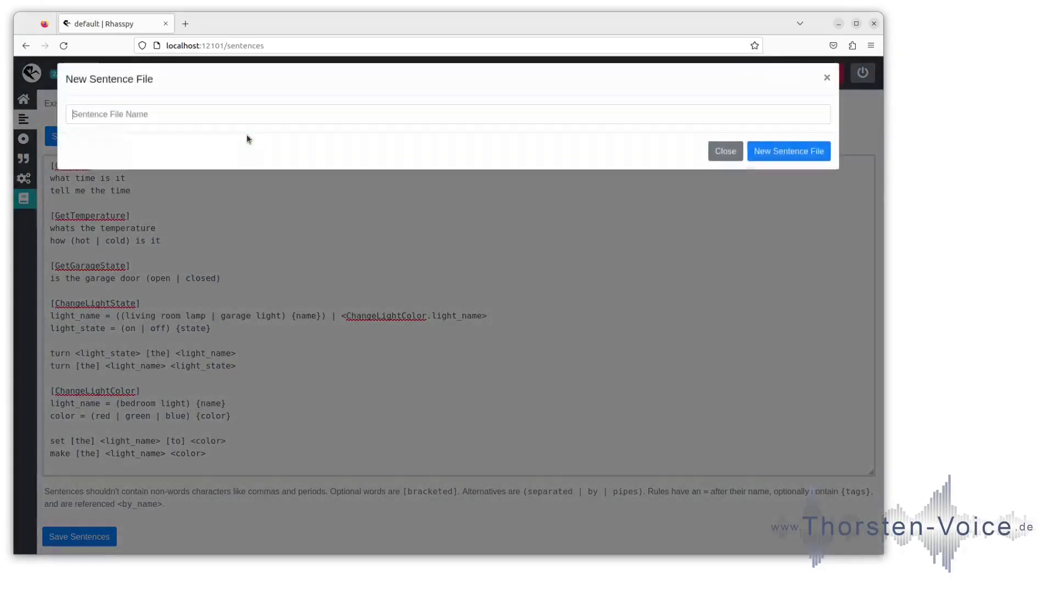
key("Escape")
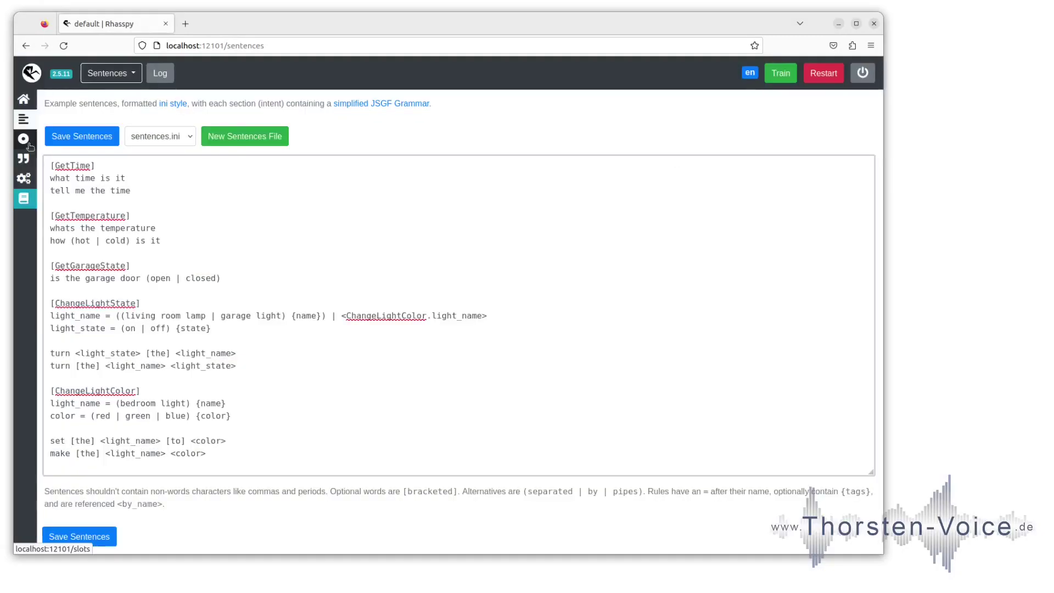
View the slots page and compare the values of the rhasspy/days and rhasspy/months slots
left_click(29, 144)
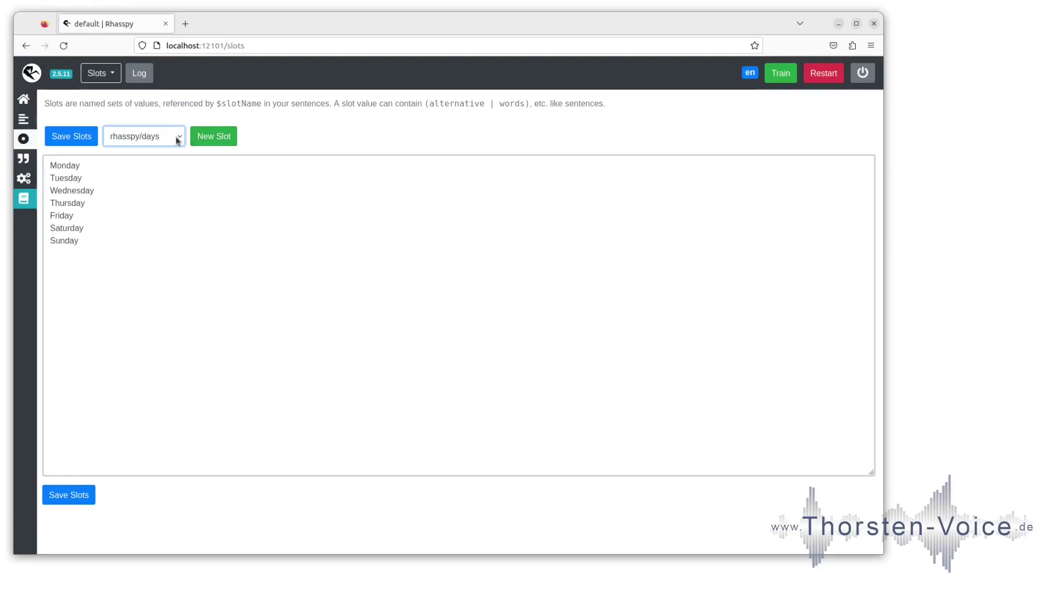
left_click(163, 170)
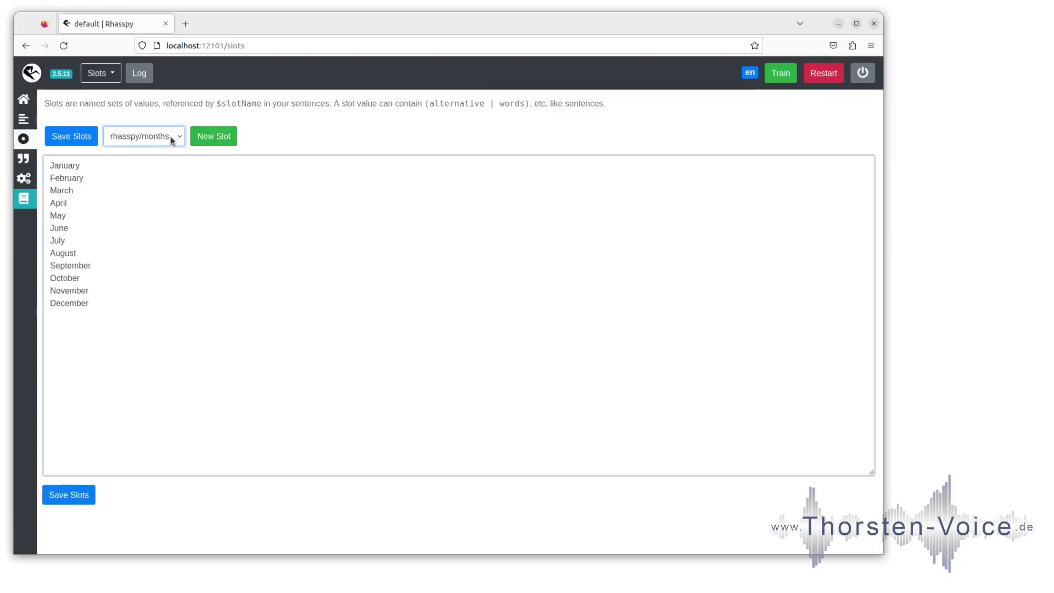
left_click(167, 160)
left_click(170, 172)
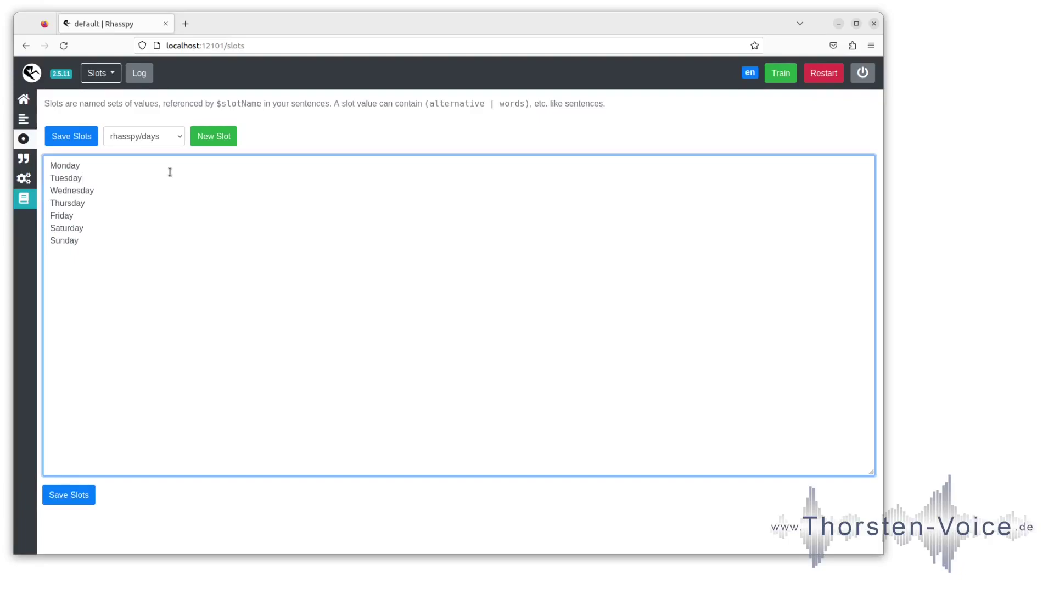
double_click(85, 191)
left_click(132, 193)
Examine the example "test T EH S T" on the custom words page and the services and WAV sound paths on the settings page
left_click(23, 159)
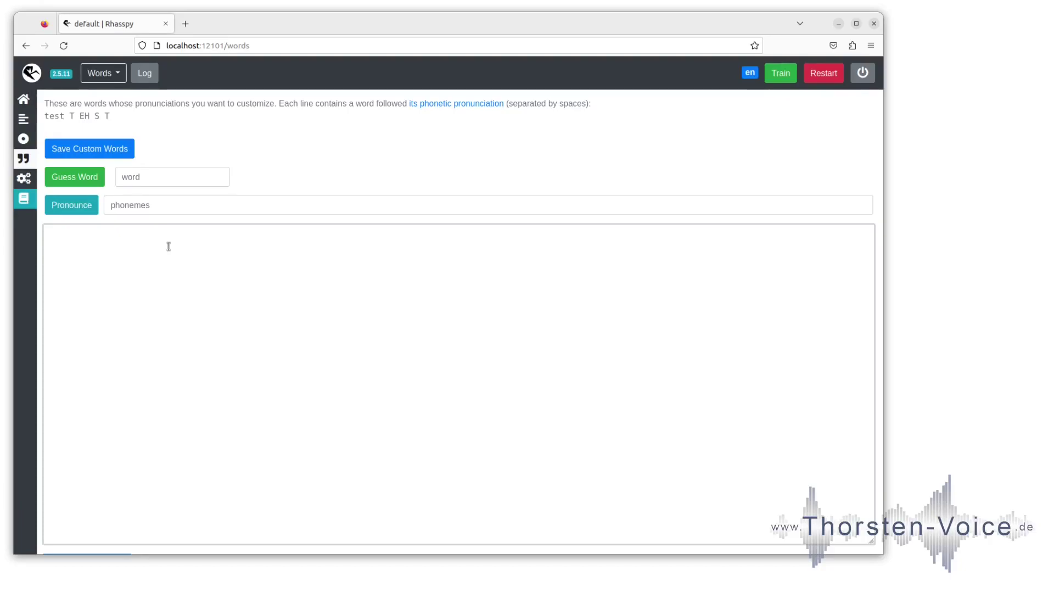
double_click(46, 116)
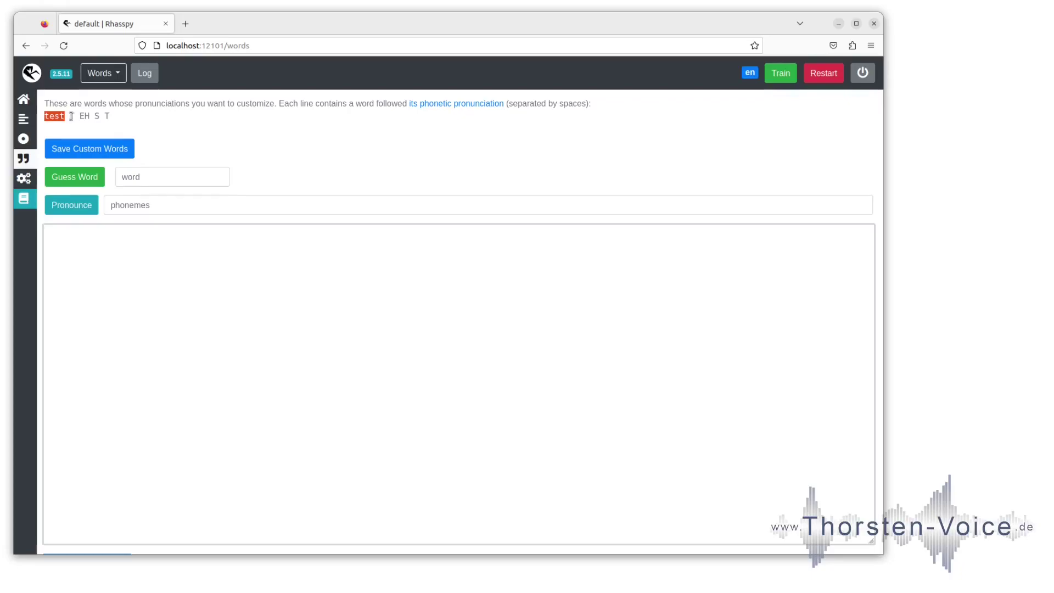
left_click(24, 178)
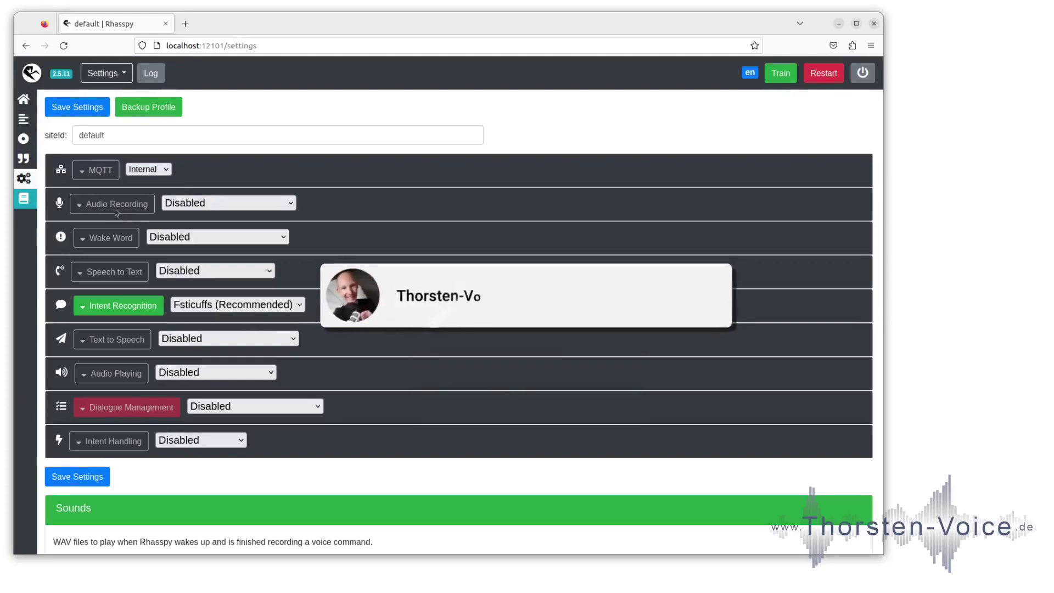
scroll(127, 324, "down", 3)
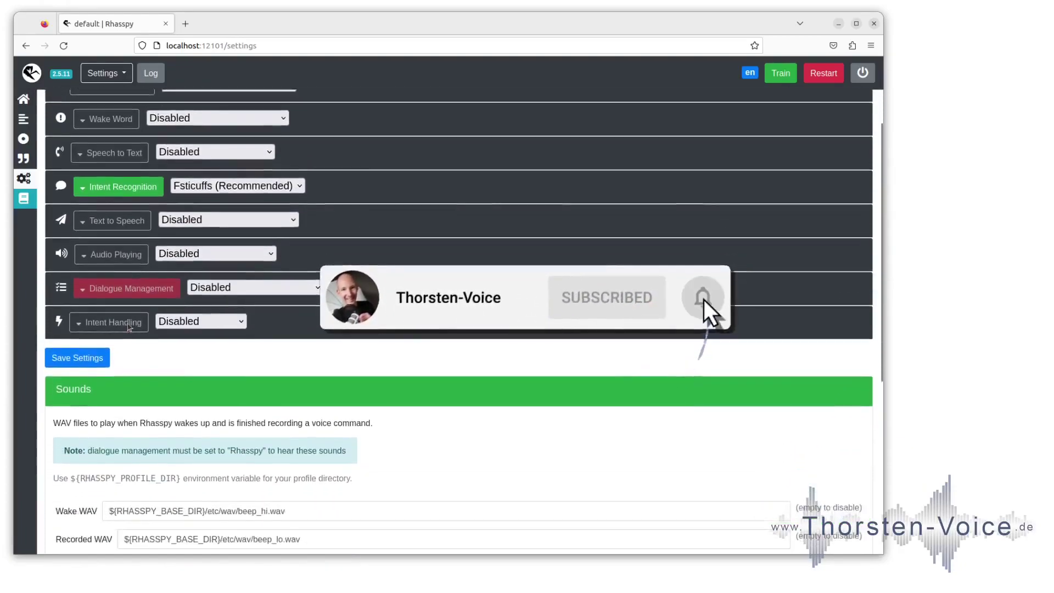
scroll(129, 328, "down", 4)
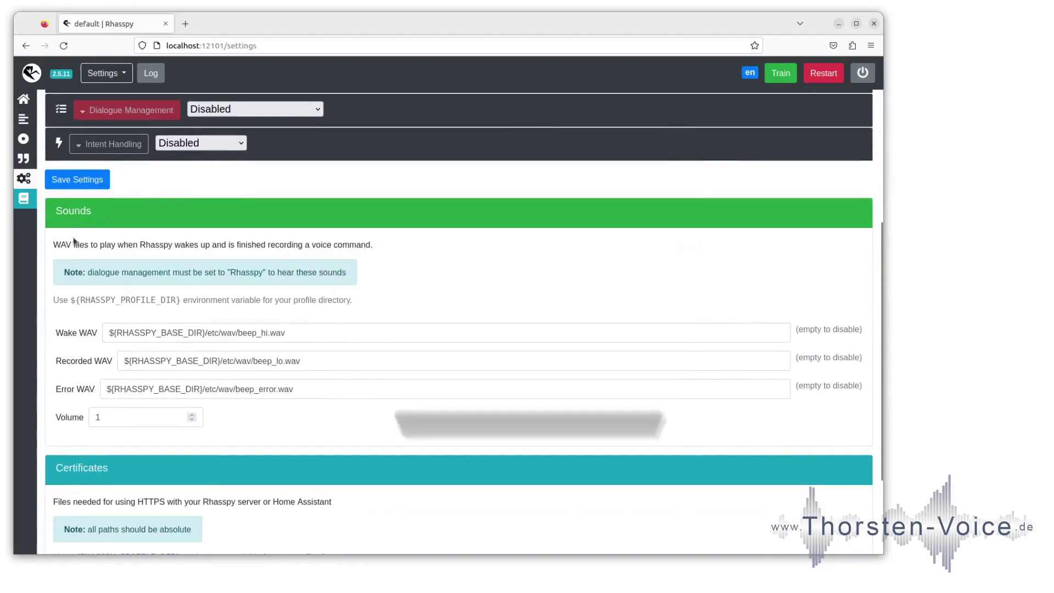
left_click_drag(57, 336, 103, 387)
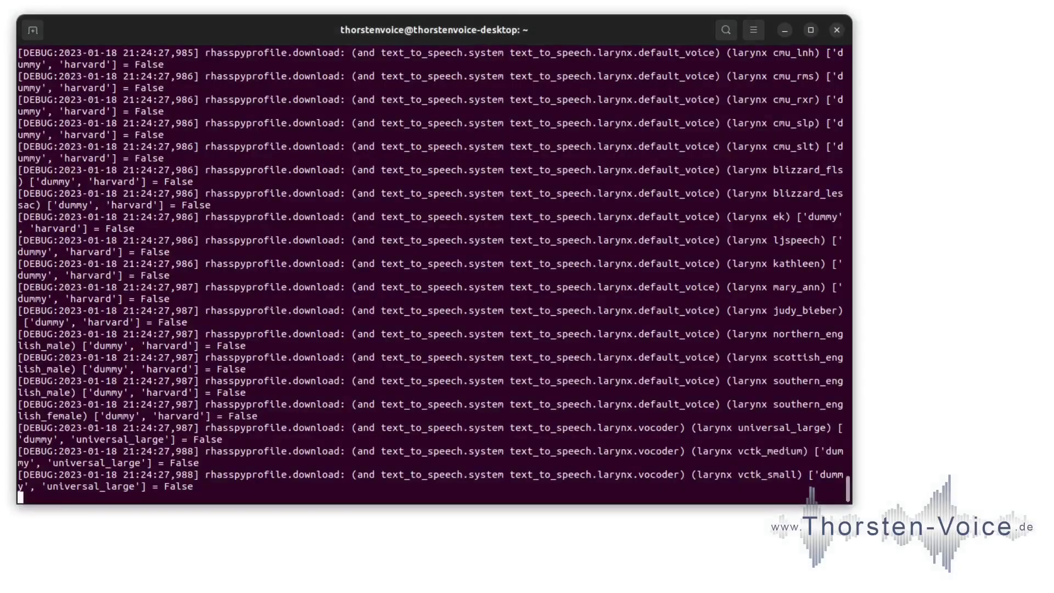
Switch to the terminal, stop the running Rhasspy process and clear the output
key("ctrl+c")
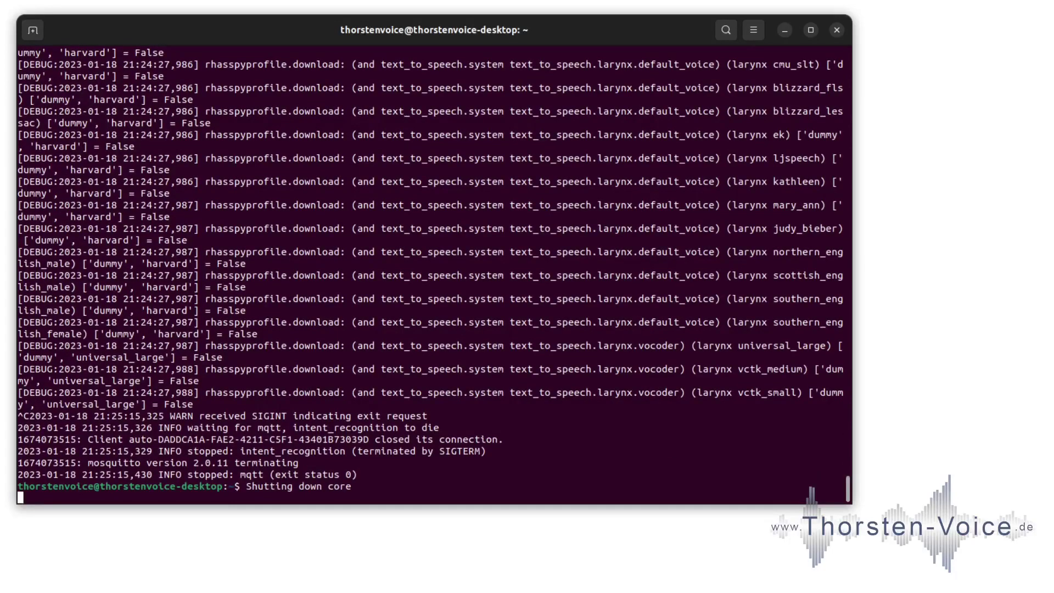
key("Return")
type("clear")
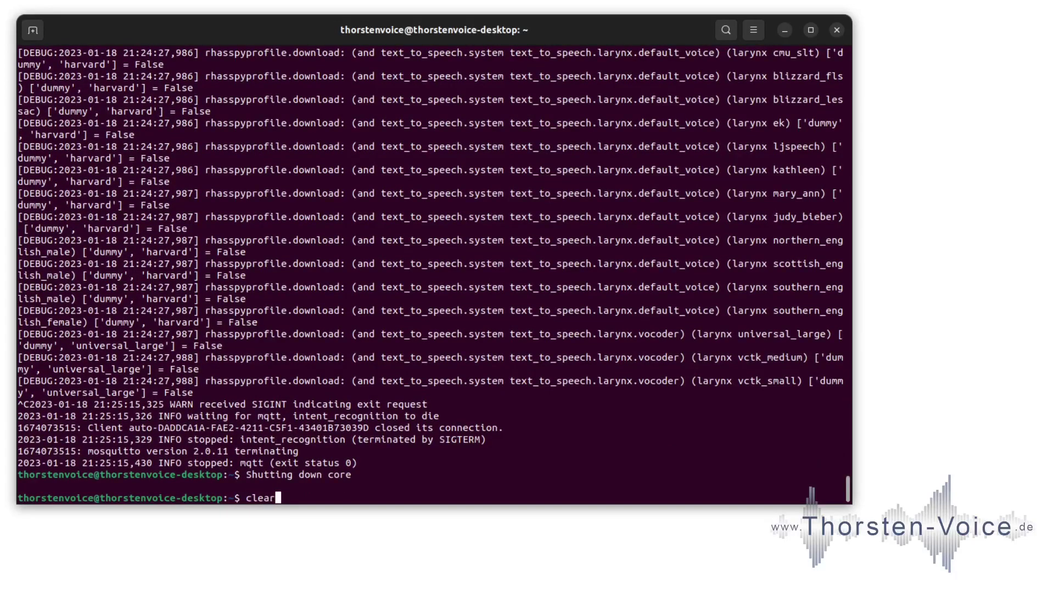
key("Return")
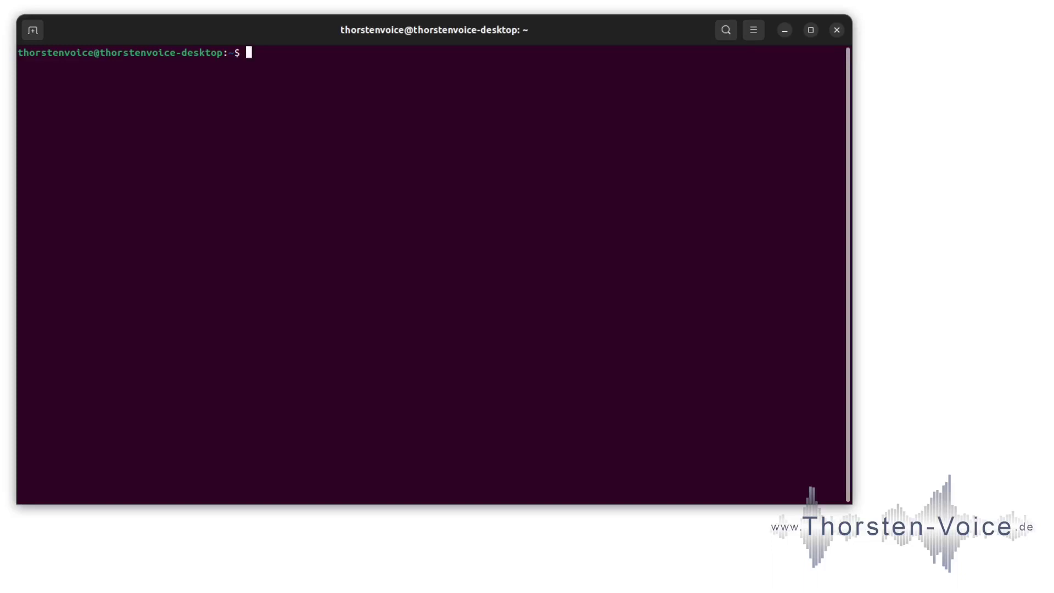
Print the working directory, change to .config/rhasspy/profiles/ and list its contents
type("pwd")
key("Return")
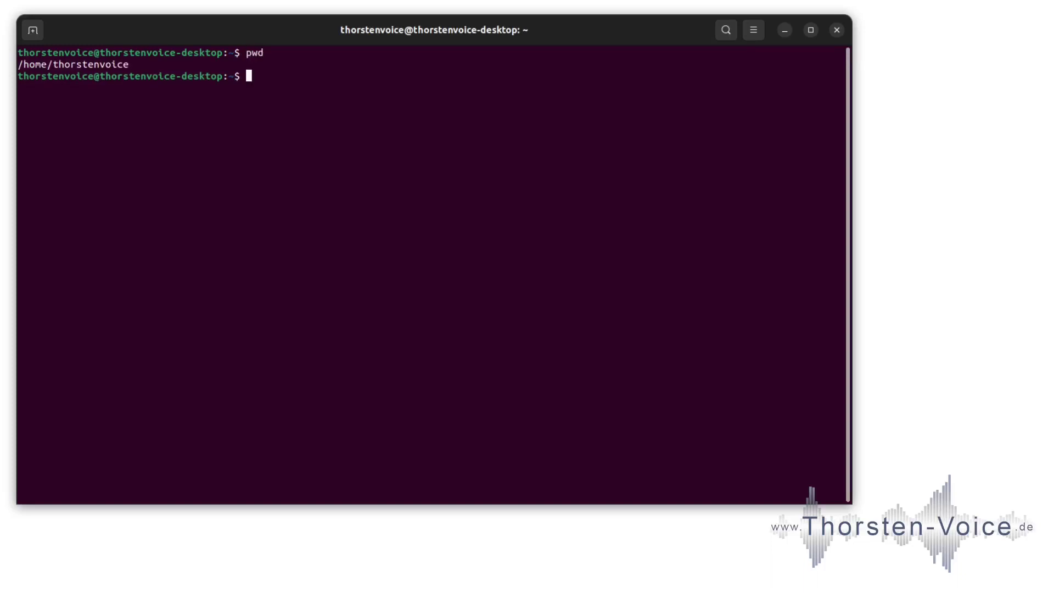
type("cd .config/rhasspy/profiles/")
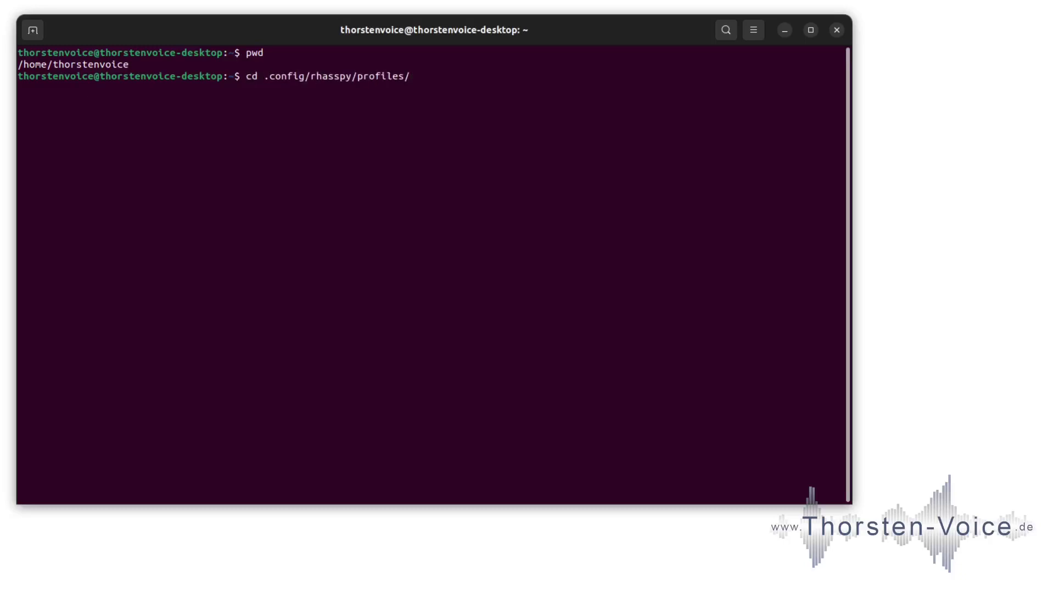
key("Return")
type("ls")
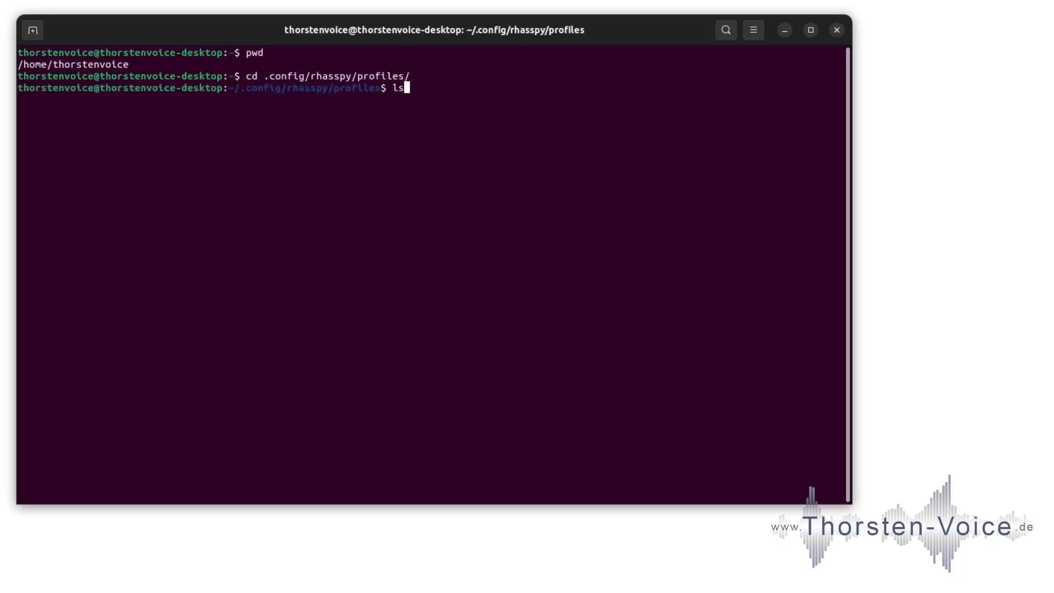
key("Return")
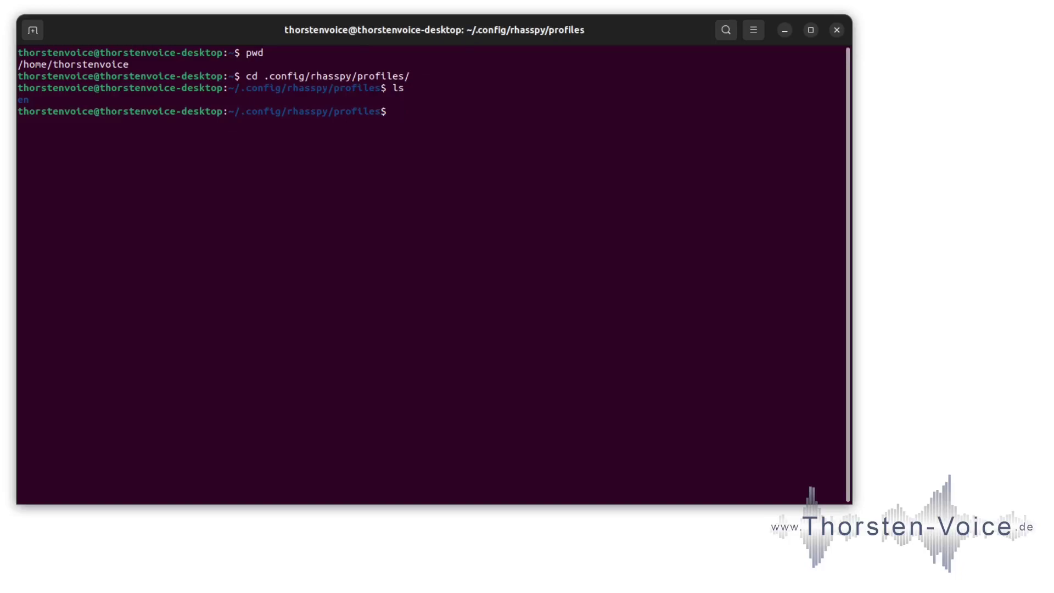
Change into the English profile directory en/ and list its files
type("cd e")
key("Tab")
key("Return")
type("ls")
key("Return")
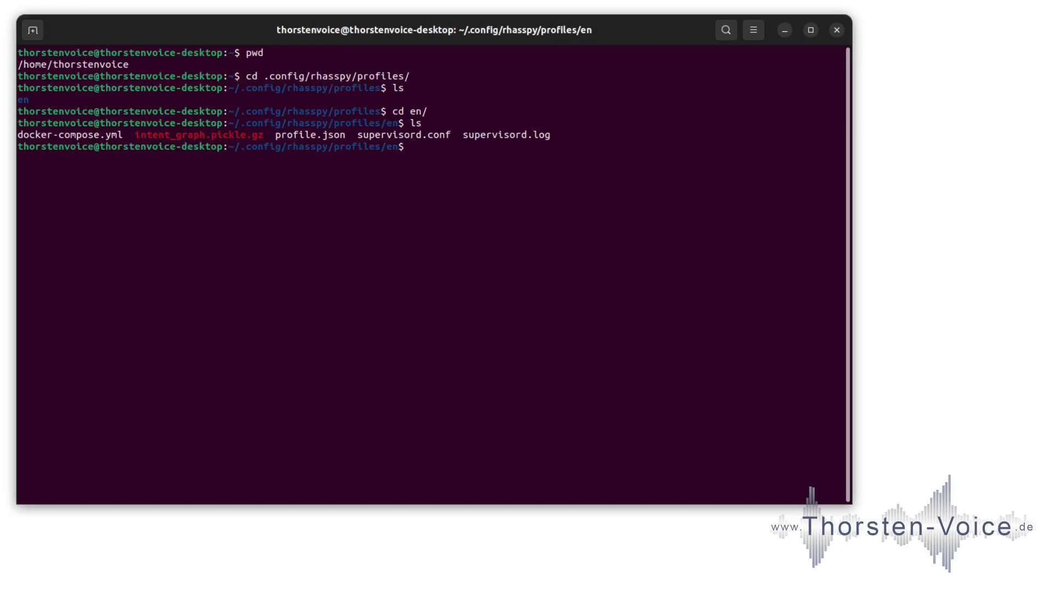
Clear the terminal, change to /usr/lib/rhasspy/rhasspy-profile/rhasspyprofile/profiles/ and list the language profiles supplied there
key("ctrl+l")
type("cd ")
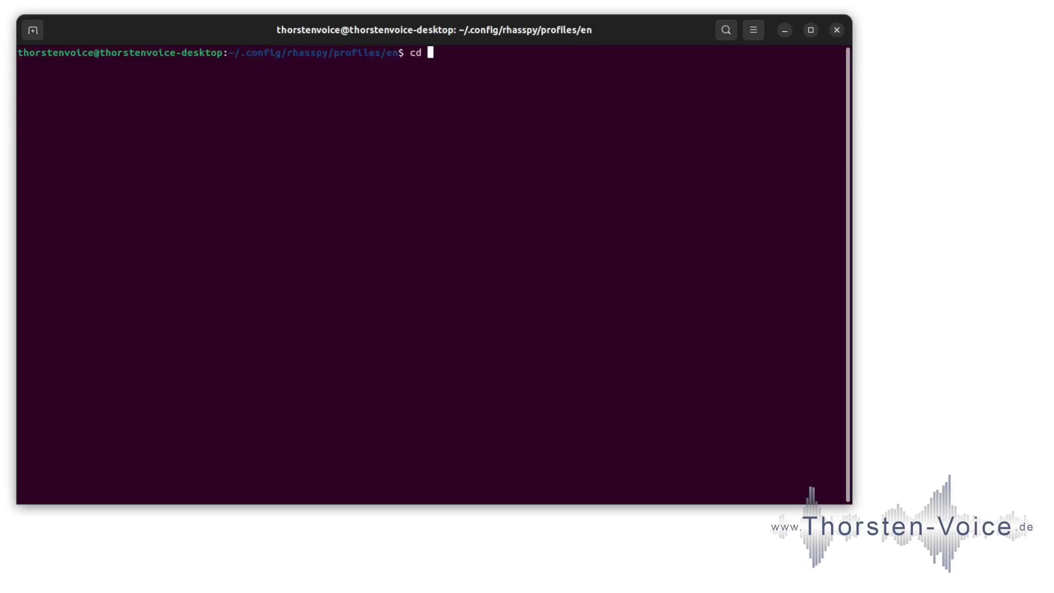
type("/usr/lib/rh")
key("Tab")
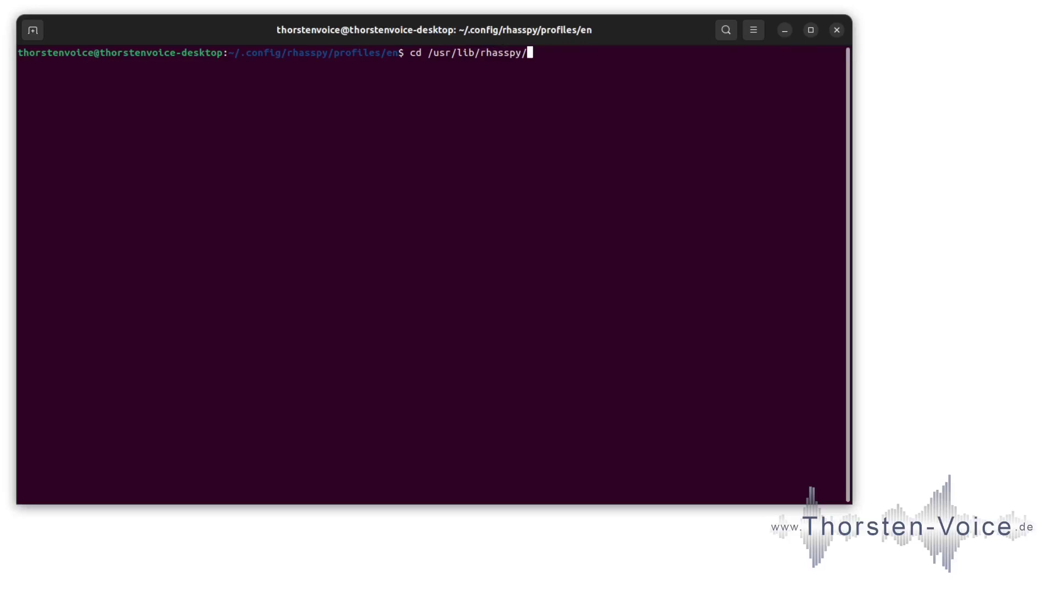
type("r")
key("Tab")
type("-")
type("p")
key("Tab")
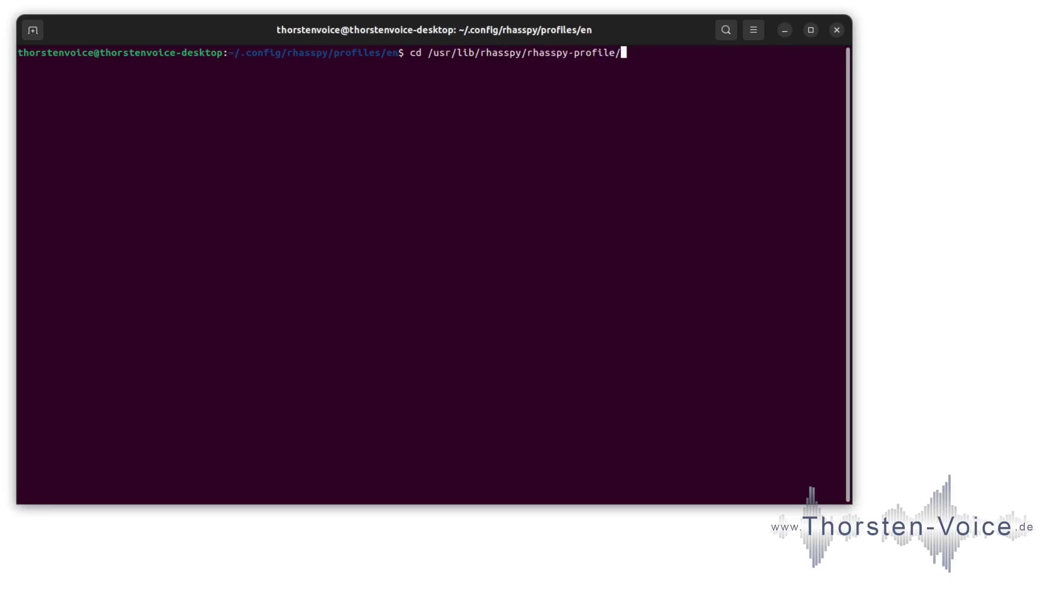
type("rh")
key("Tab")
type("pr")
key("Tab")
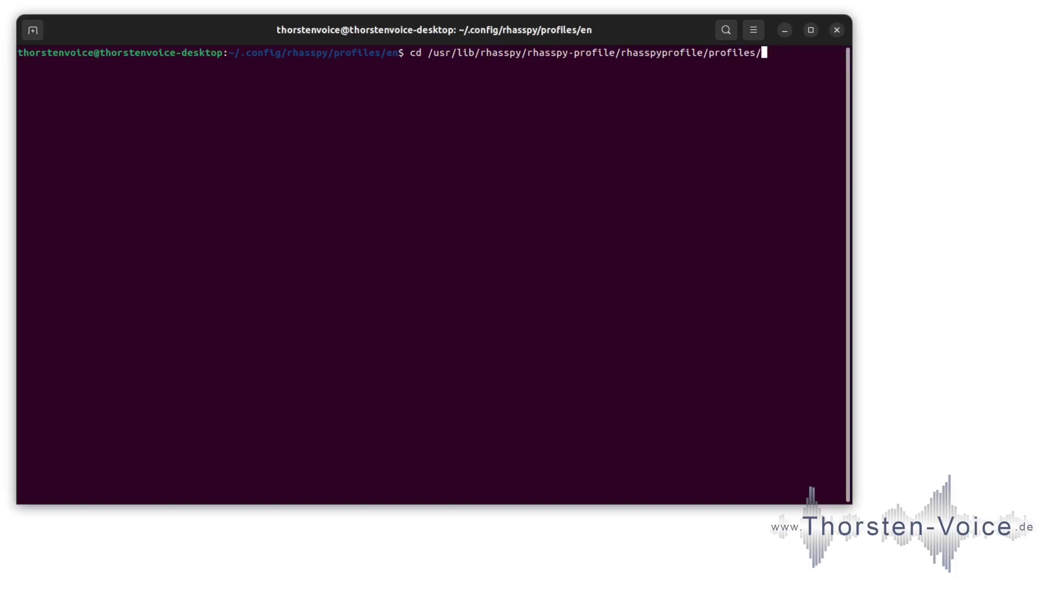
key("Return")
type("ls")
key("Return")
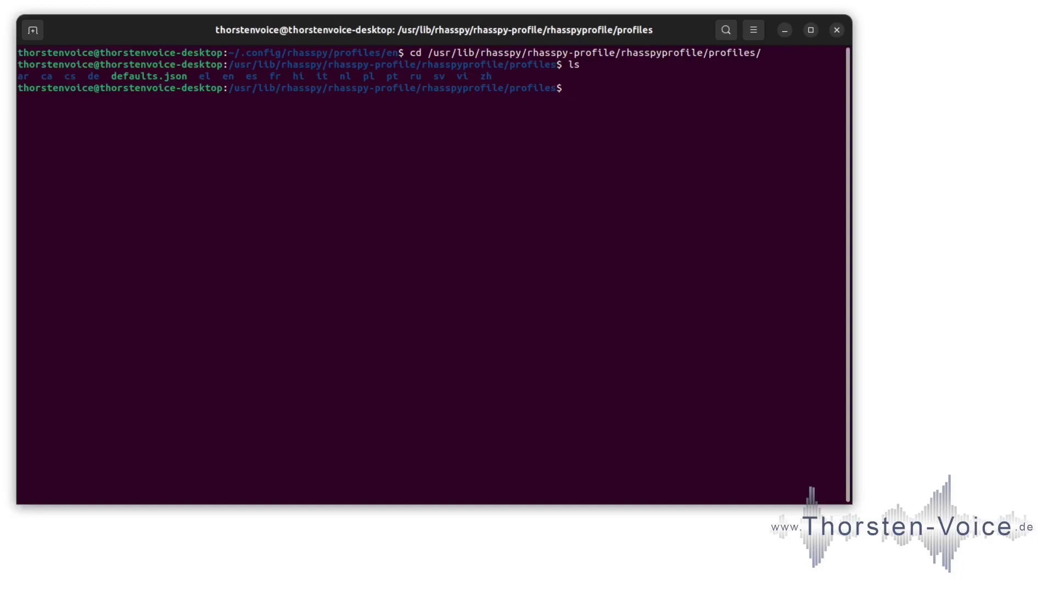
Change into the German profile template directory de/ and list its files
type("cd de/")
key("Return")
type("ls")
key("Return")
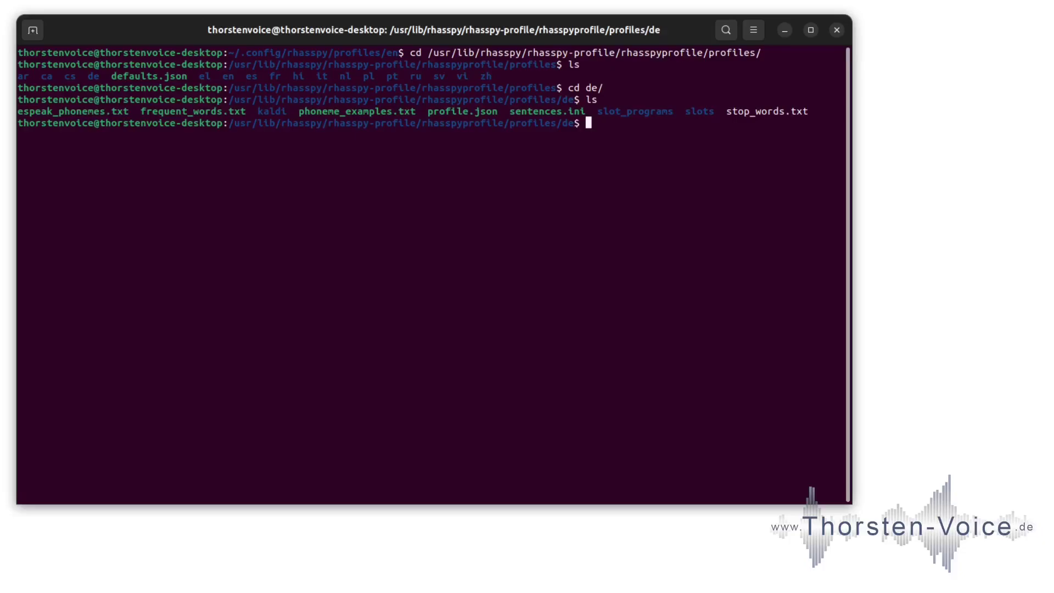
Open the German sentences.ini in vi, read its intents and example sentences, and quit without changes
type("sentences.ini")
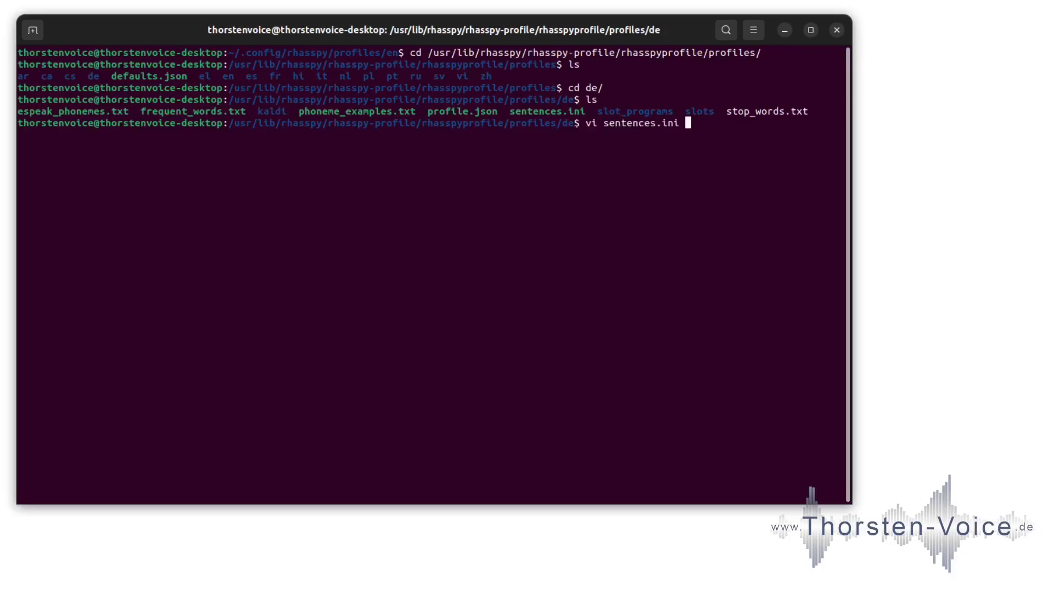
key("Return")
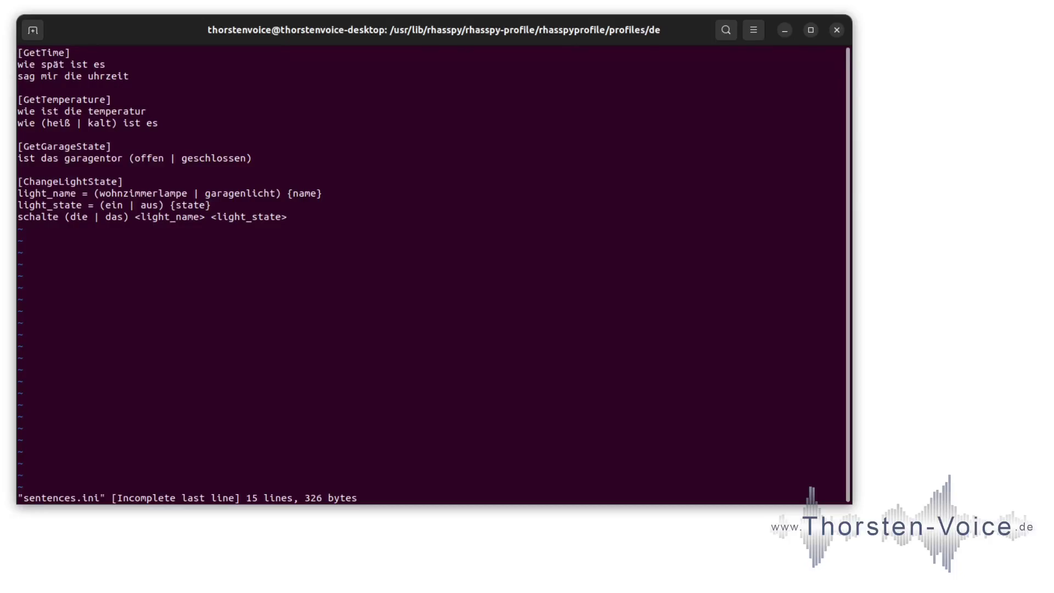
type(":q")
key("Return")
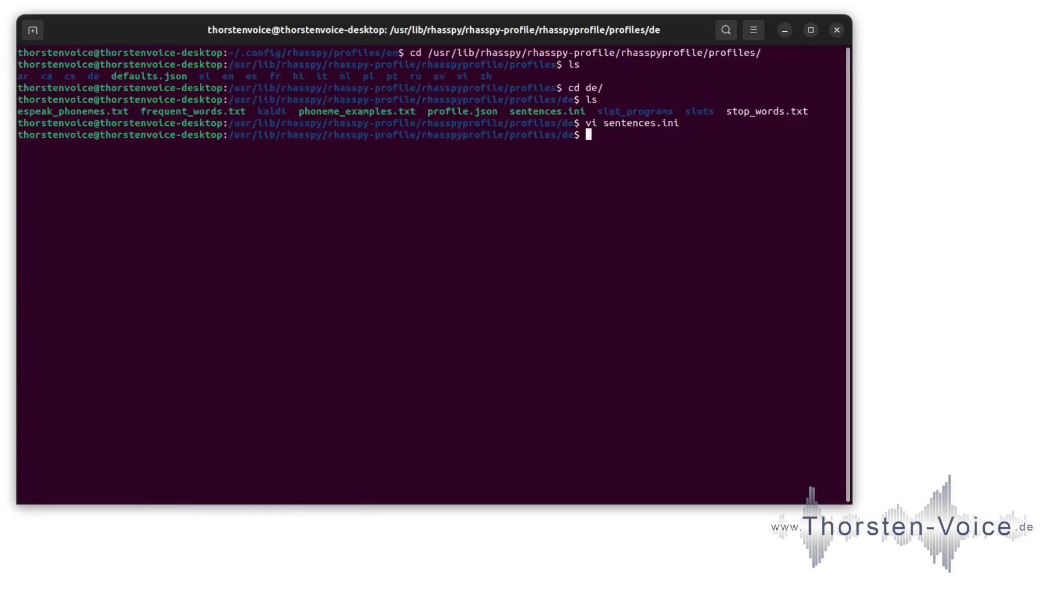
Change to the user's own Rhasspy profiles directory ~/.config/rhasspy/profiles/ and list its contents
type("cd /home/th")
key("Tab")
type(".co")
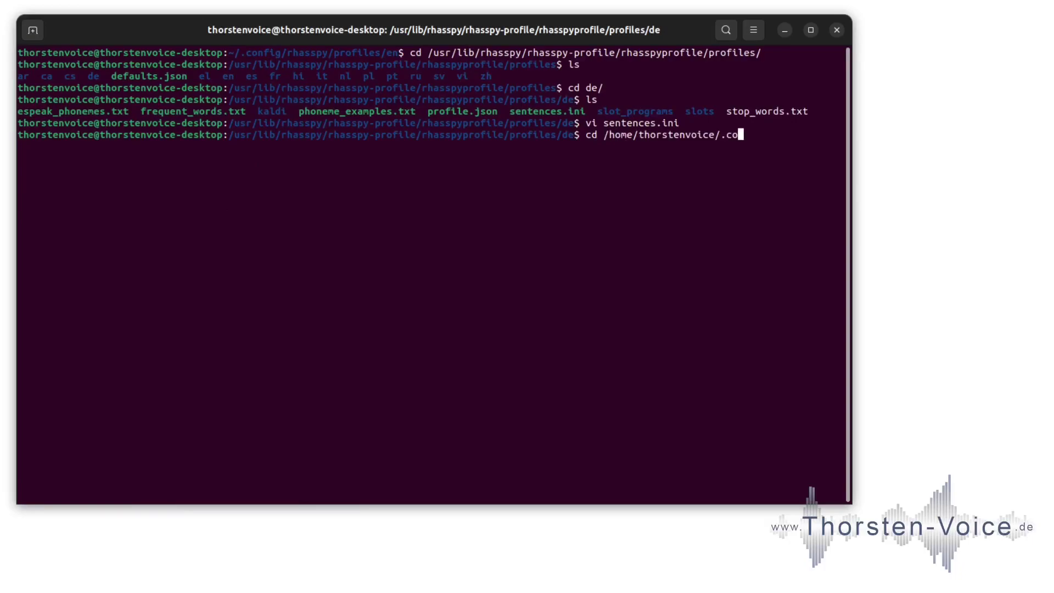
key("Tab")
type("r")
key("Tab")
type("p")
key("Tab")
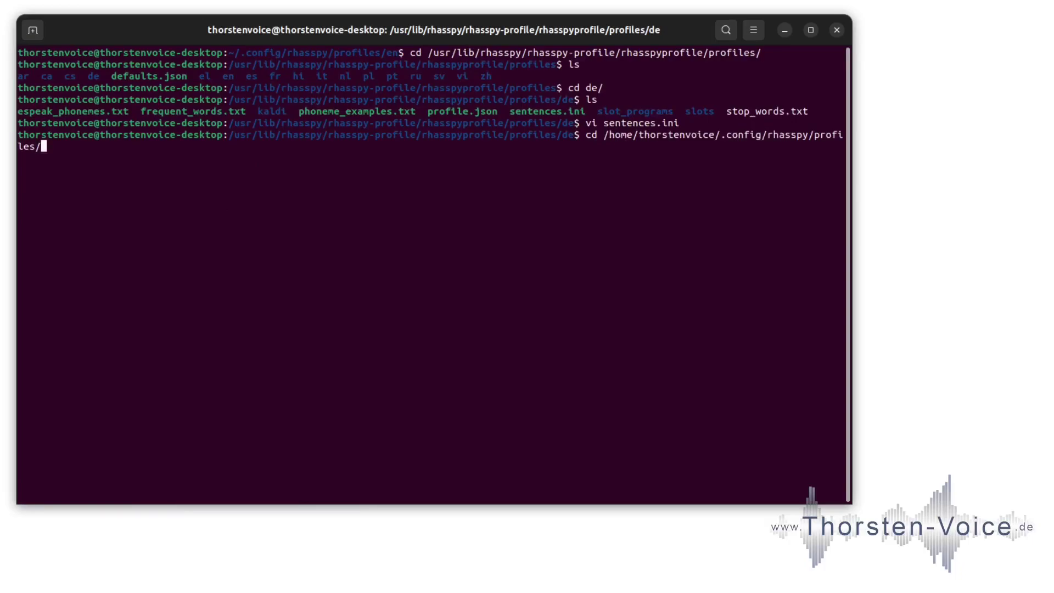
key("Return")
type("ls")
key("Return")
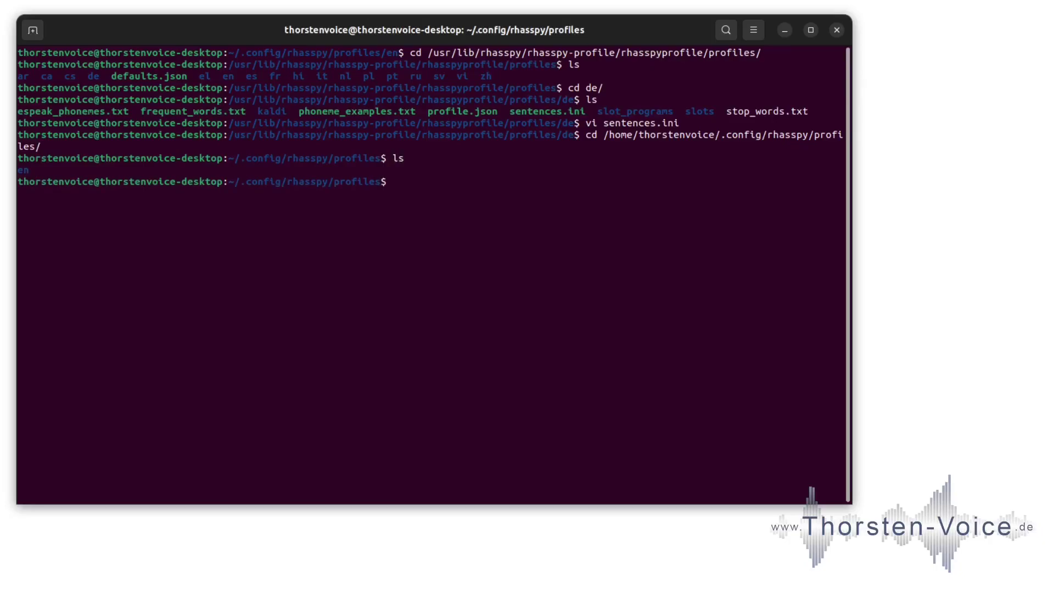
Start Rhasspy with the German profile using rhasspy -p de and reload its web interface in the browser
type("rhasspy -p de")
key("Return")
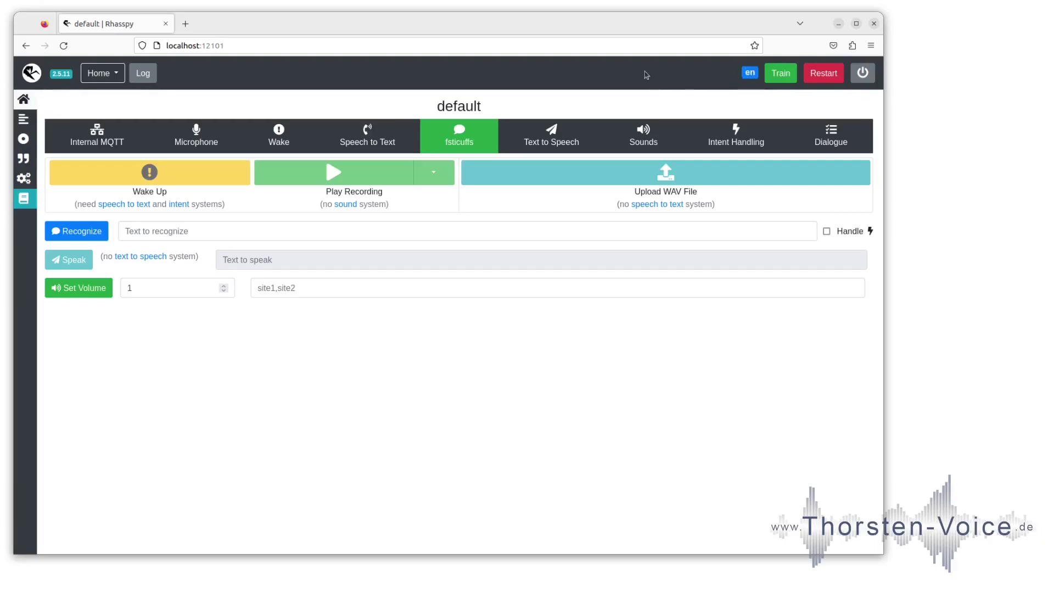
left_click(64, 45)
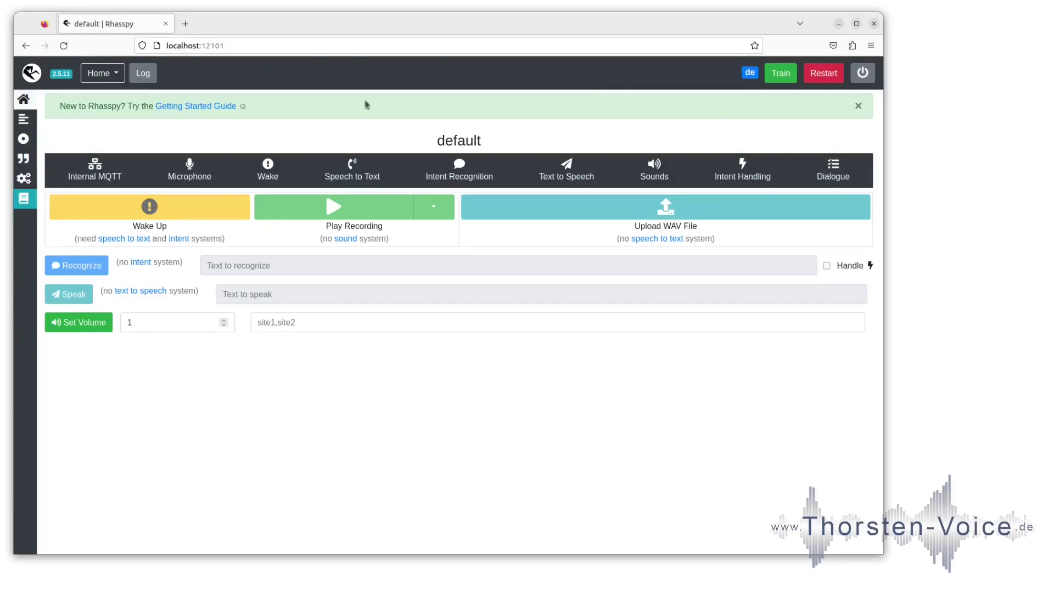
Add the example sentence "die aktuelle zeit bitte" to the GetTime intent in the German sentences.ini through the web interface
left_click(30, 126)
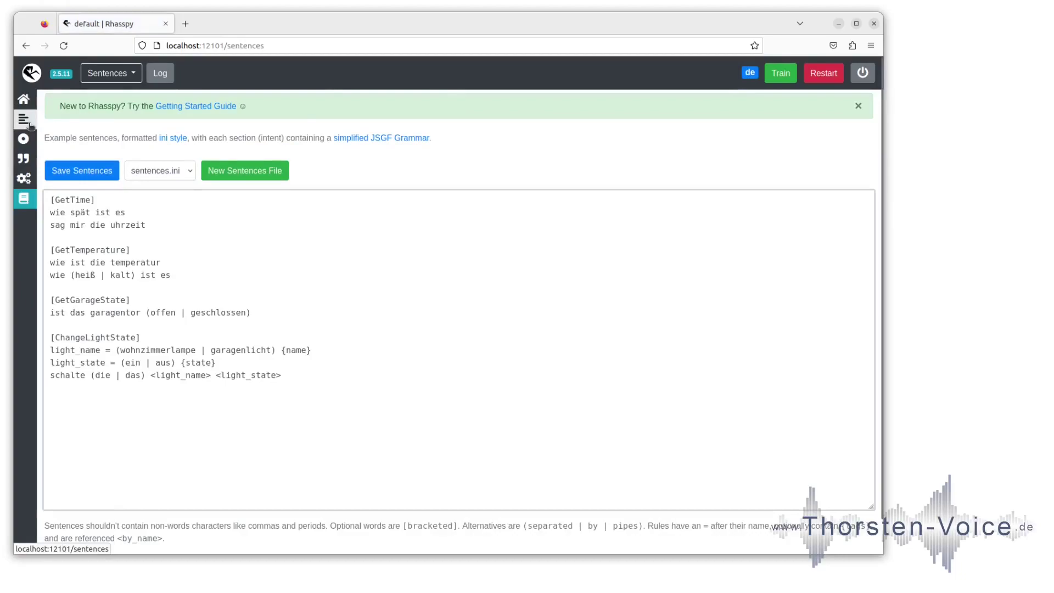
double_click(77, 200)
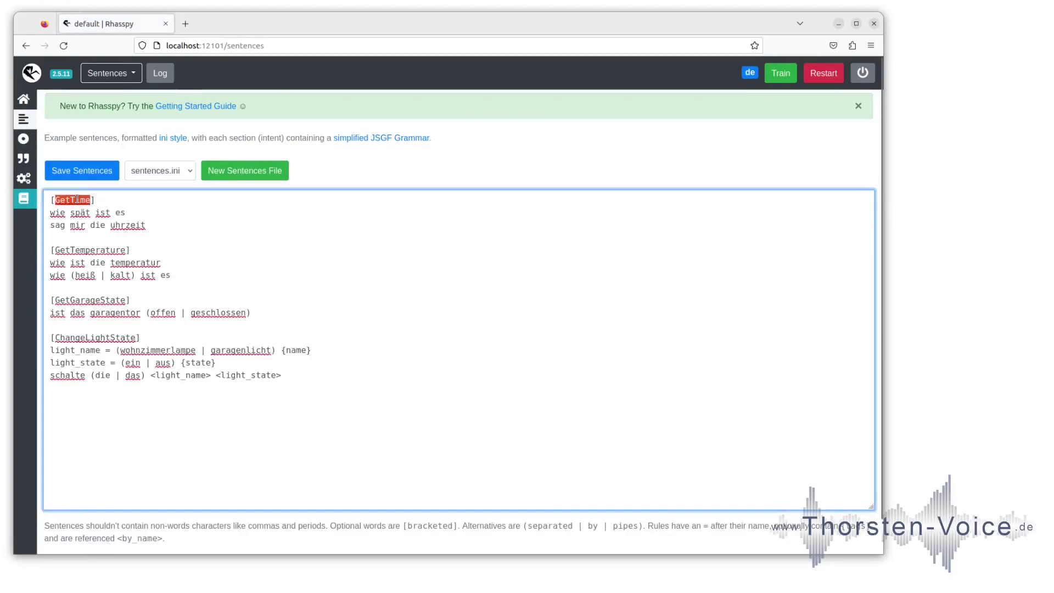
left_click(163, 224)
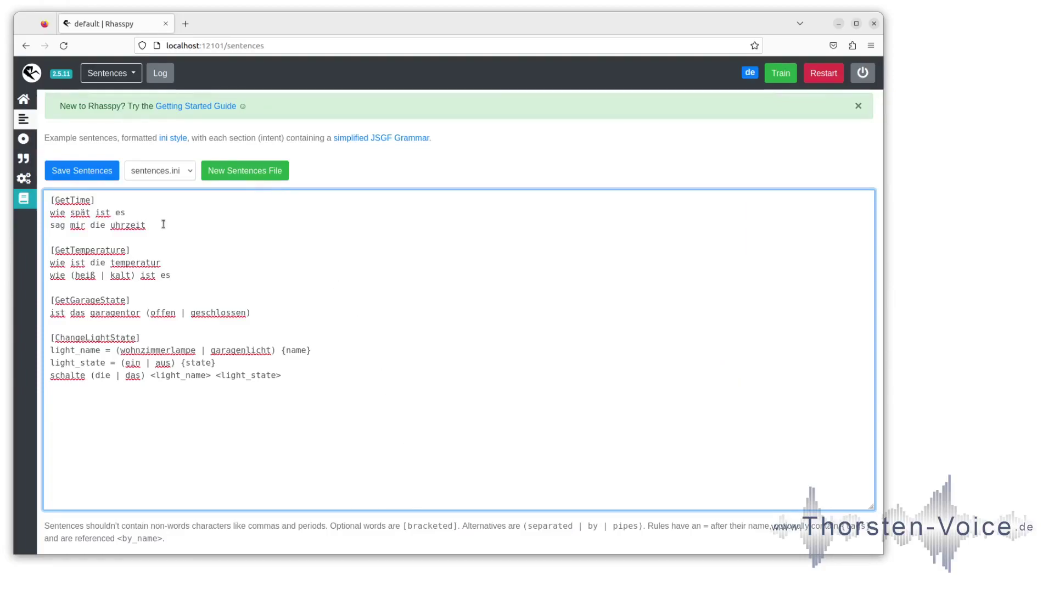
key("Return")
type("die a")
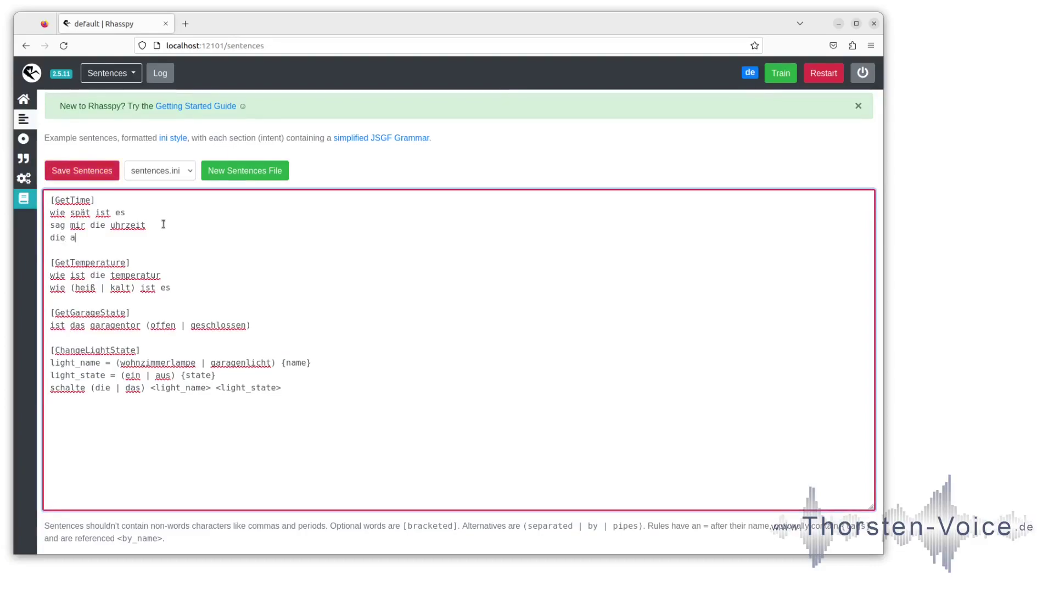
type("ktuelle ze")
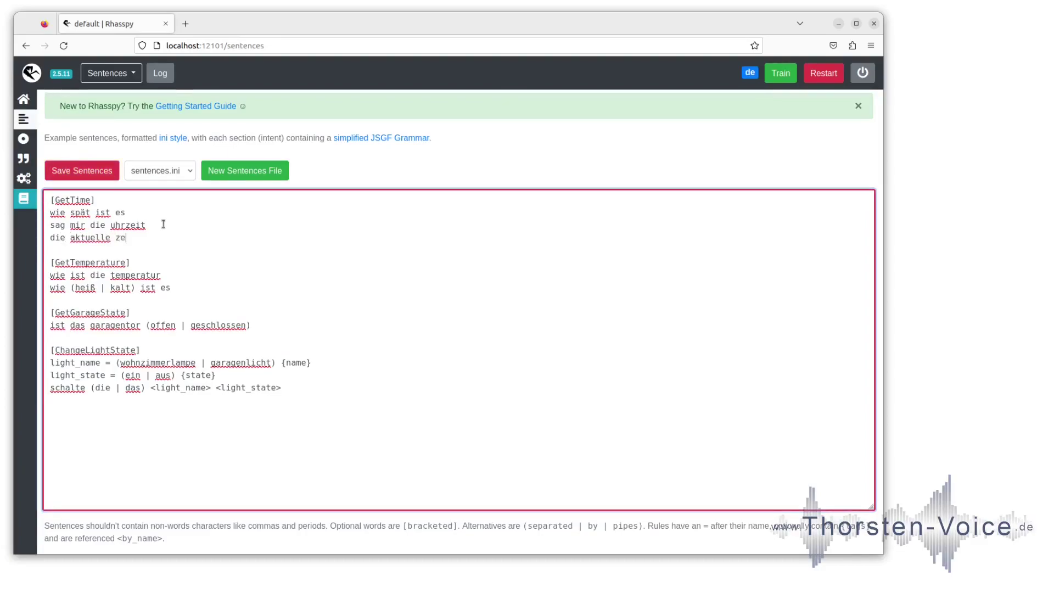
type("it bitte")
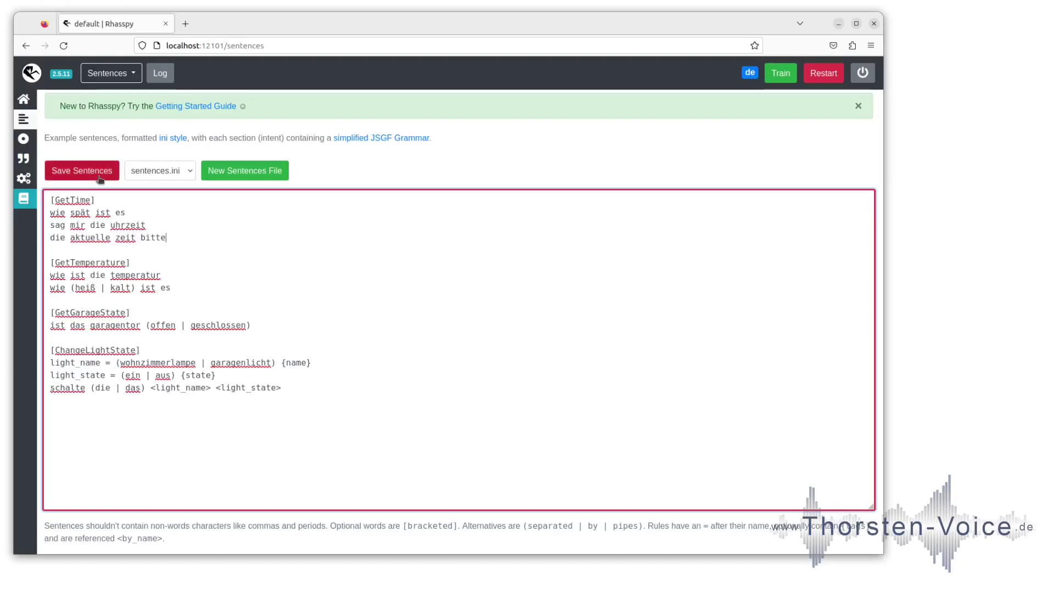
Save the German sentences with retraining of Rhasspy, and switch back to the terminal
left_click(100, 179)
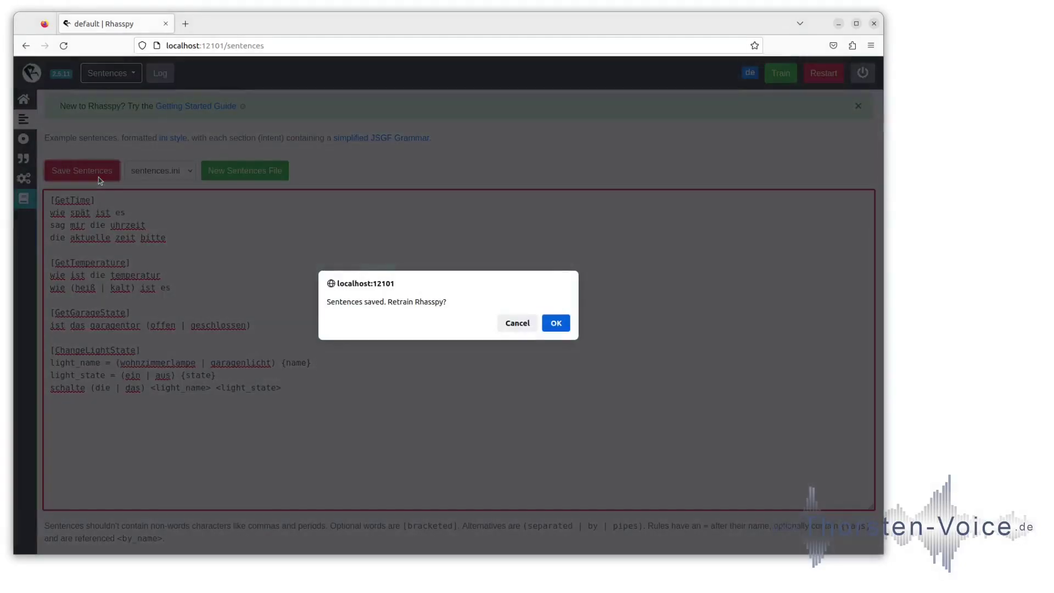
left_click(555, 324)
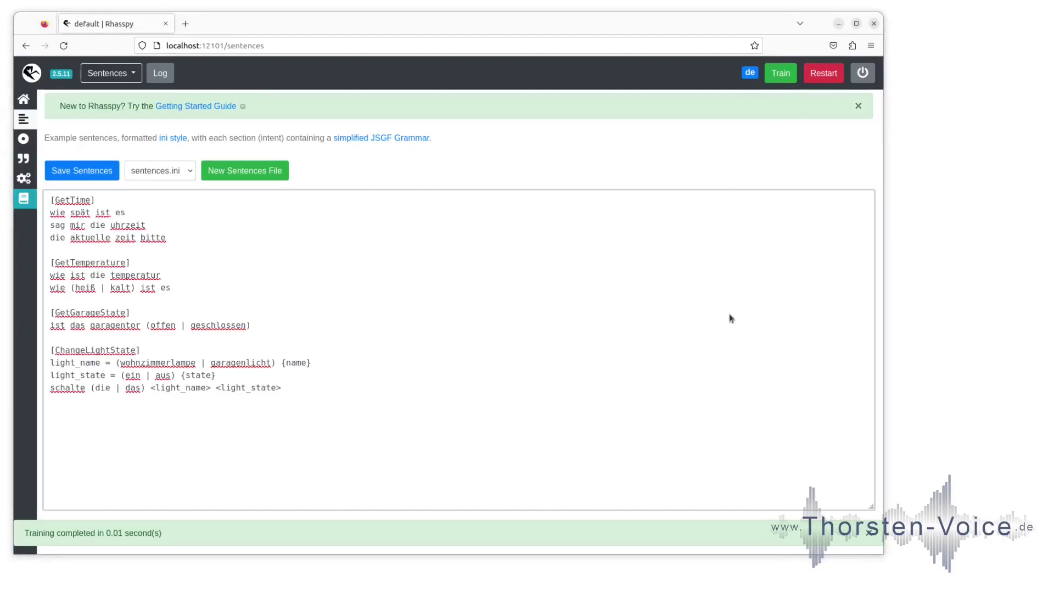
key("alt+Tab")
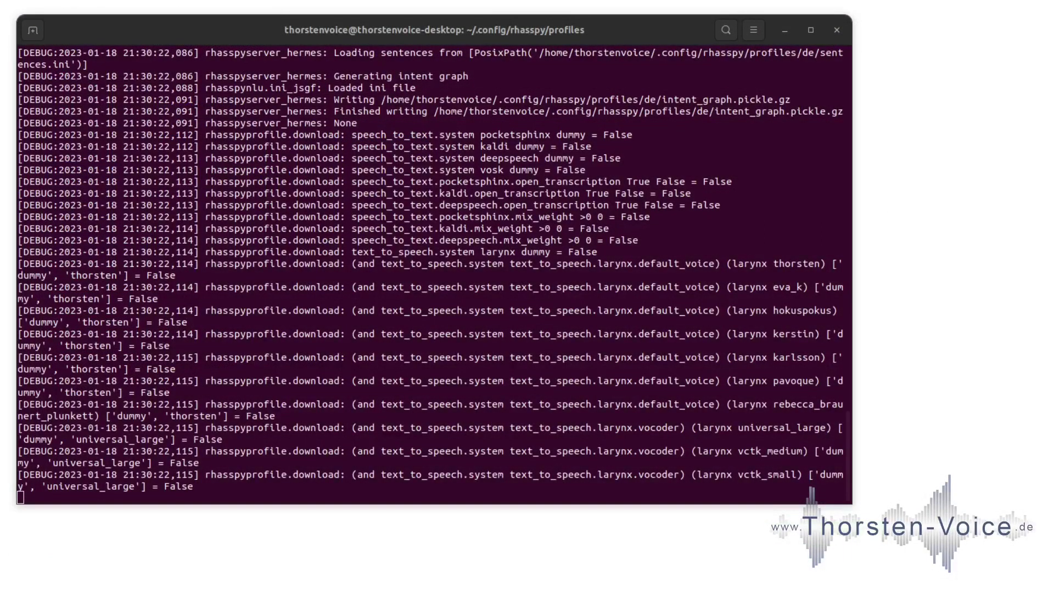